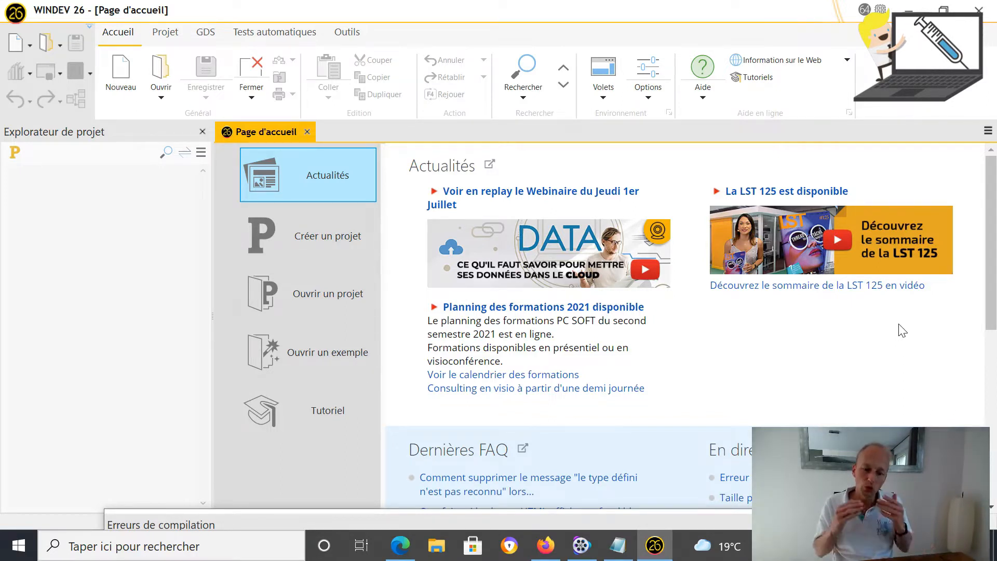
# Start a new blank project for the Windows platform, generated as a 64-bit Windows executable with windows
pyautogui.click(322, 242)
pyautogui.click(523, 180)
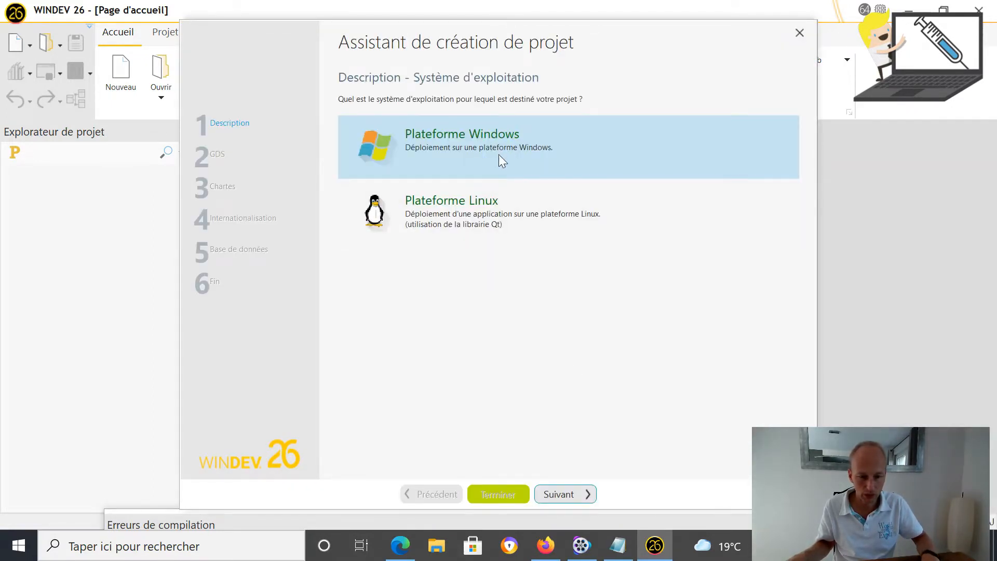
pyautogui.click(575, 496)
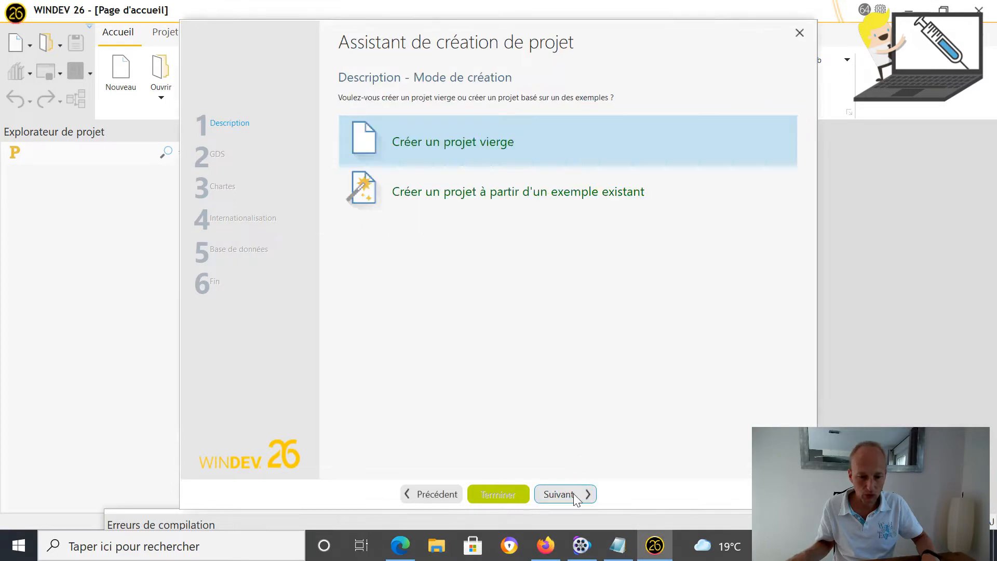
pyautogui.click(574, 495)
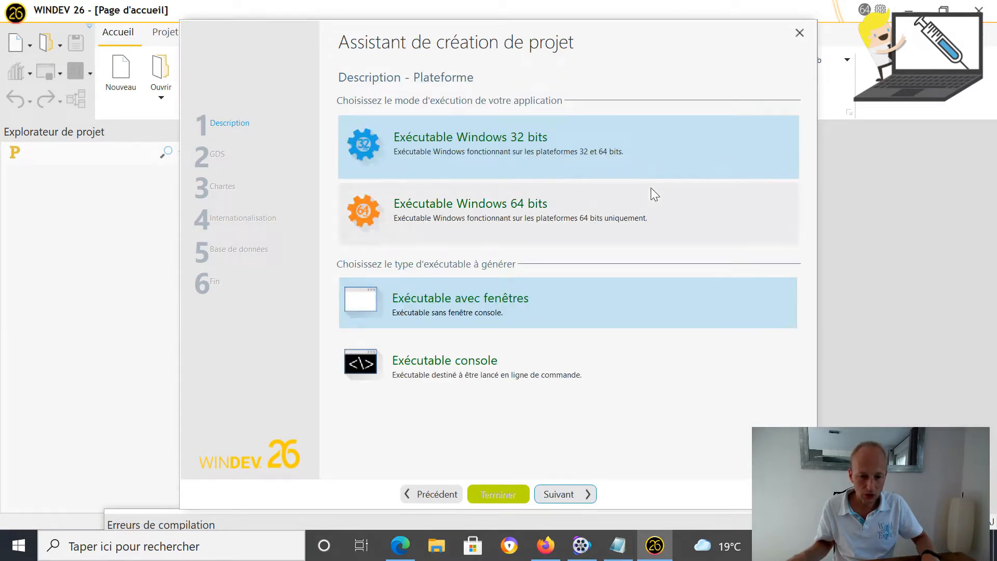
pyautogui.click(521, 207)
pyautogui.click(578, 496)
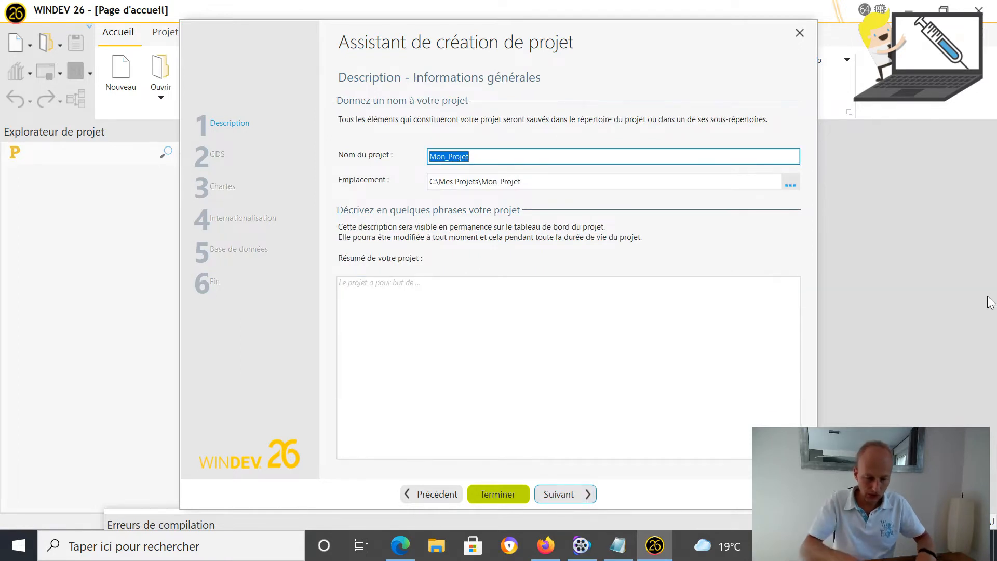
# Name the project WindevNurseHfsql and accept its general information
pyautogui.write('Win')
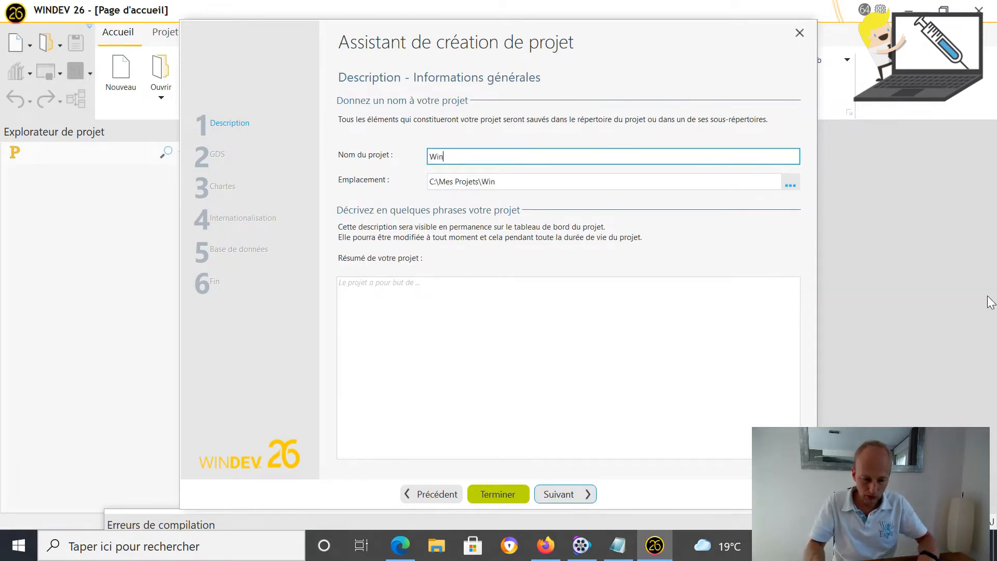
pyautogui.write('dev')
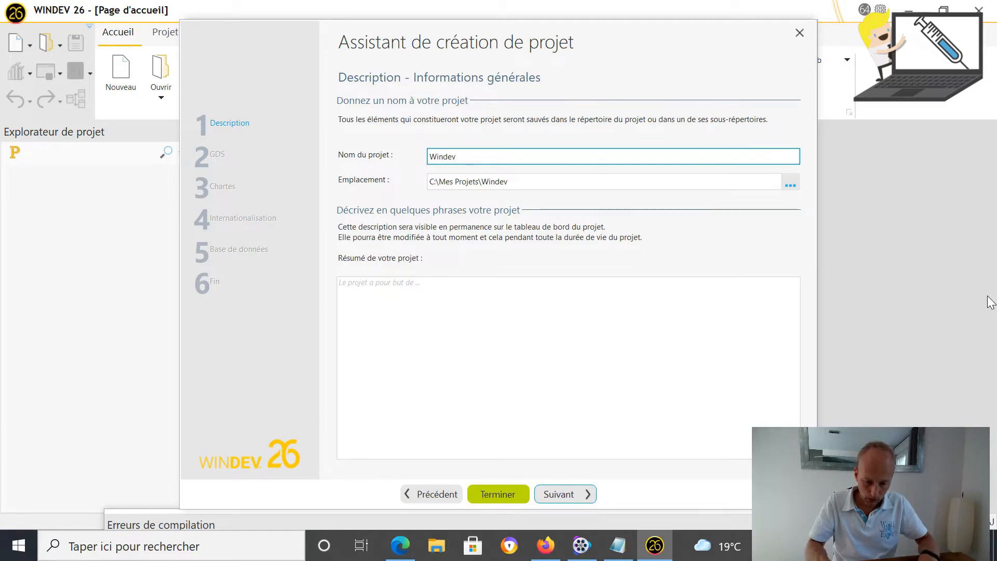
pyautogui.write('NUme')
pyautogui.press('BackSpace')
pyautogui.press('BackSpace')
pyautogui.press('BackSpace')
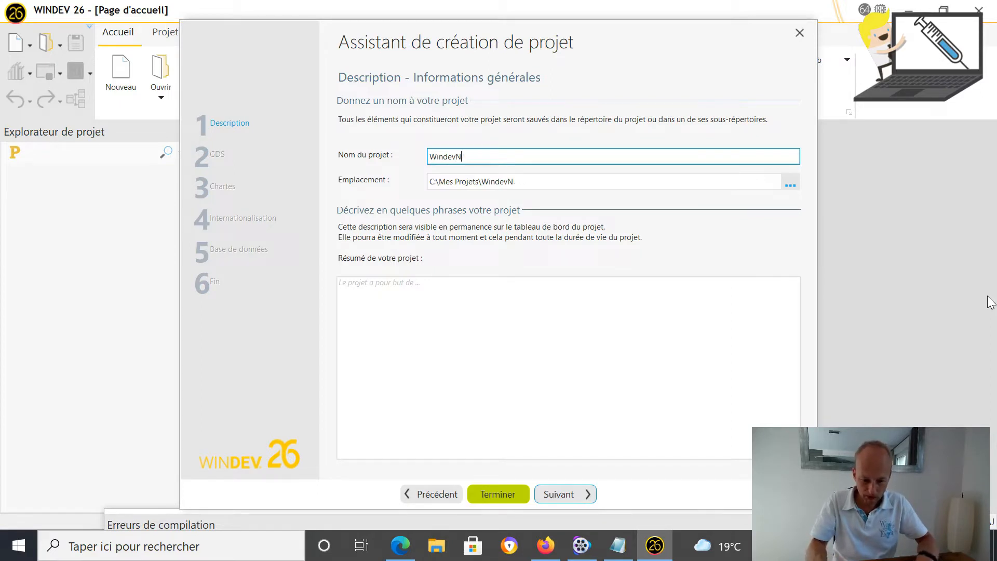
pyautogui.write('urseHfsql')
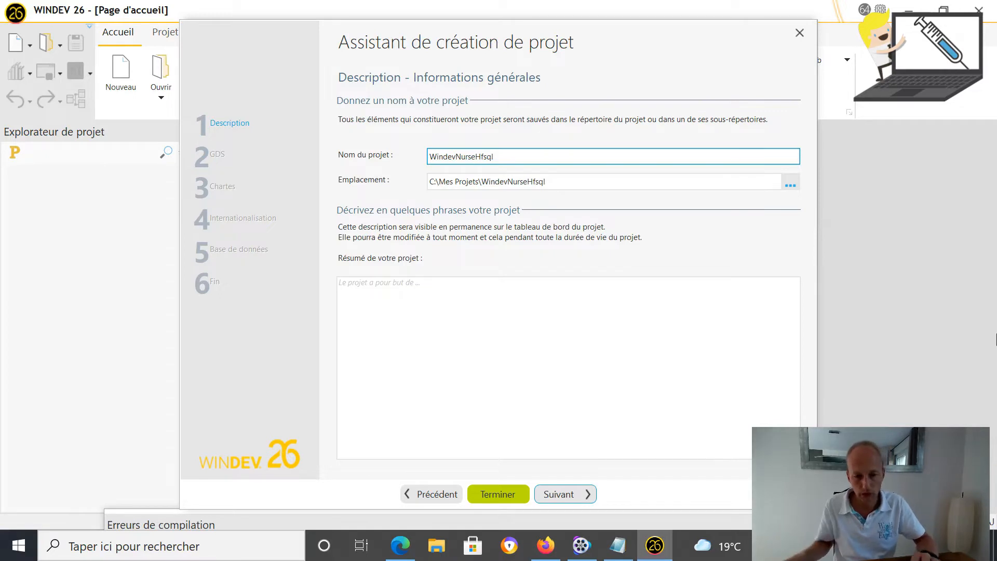
pyautogui.click(572, 490)
pyautogui.click(572, 494)
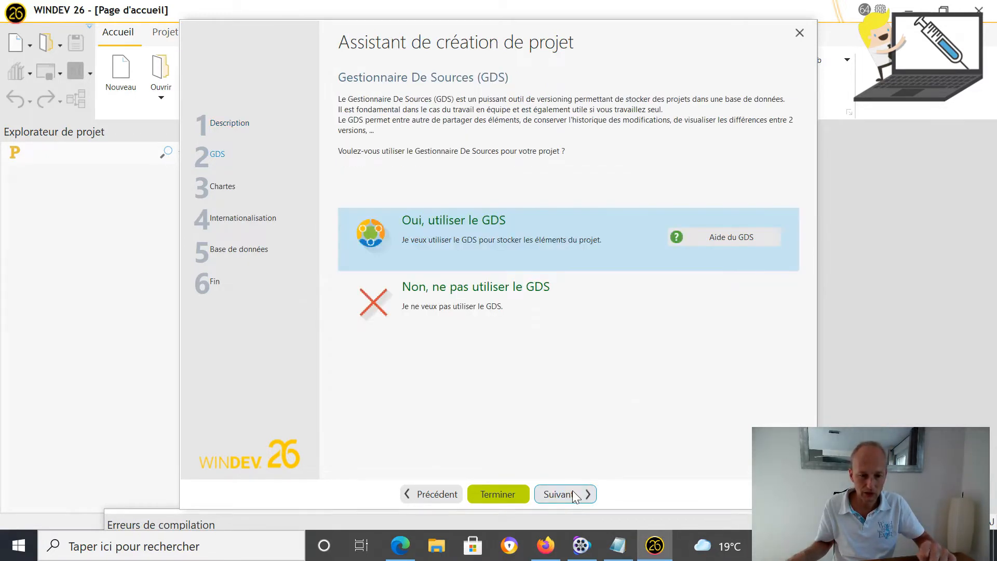
# Choose not to use the source code manager (GDS) and keep the <Standard> programming charter
pyautogui.click(481, 307)
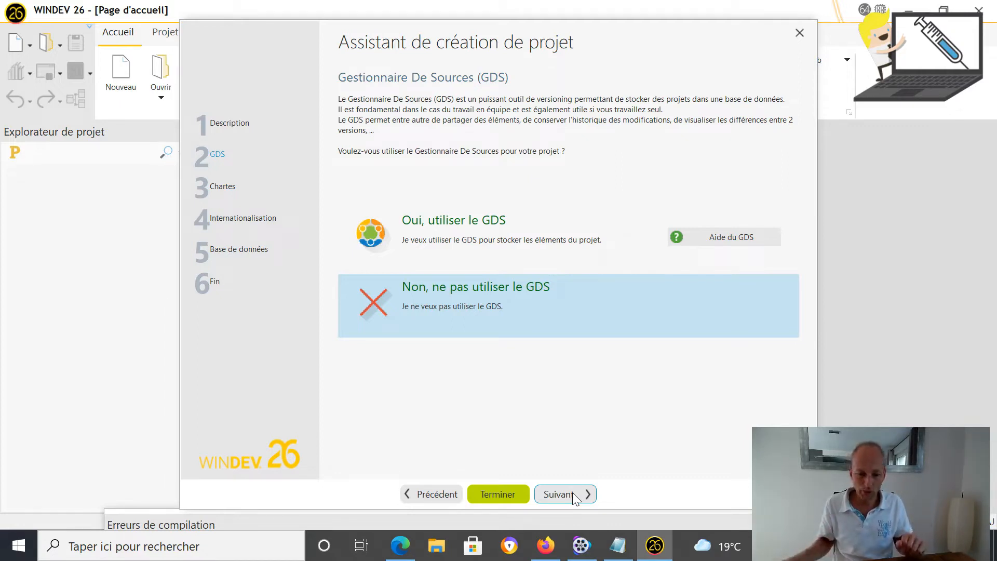
pyautogui.click(571, 495)
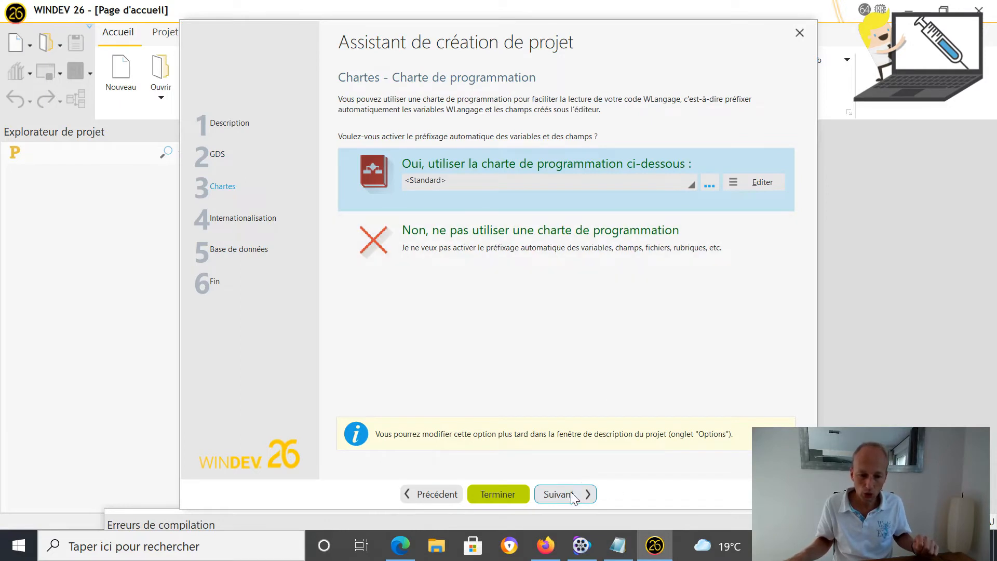
pyautogui.click(571, 492)
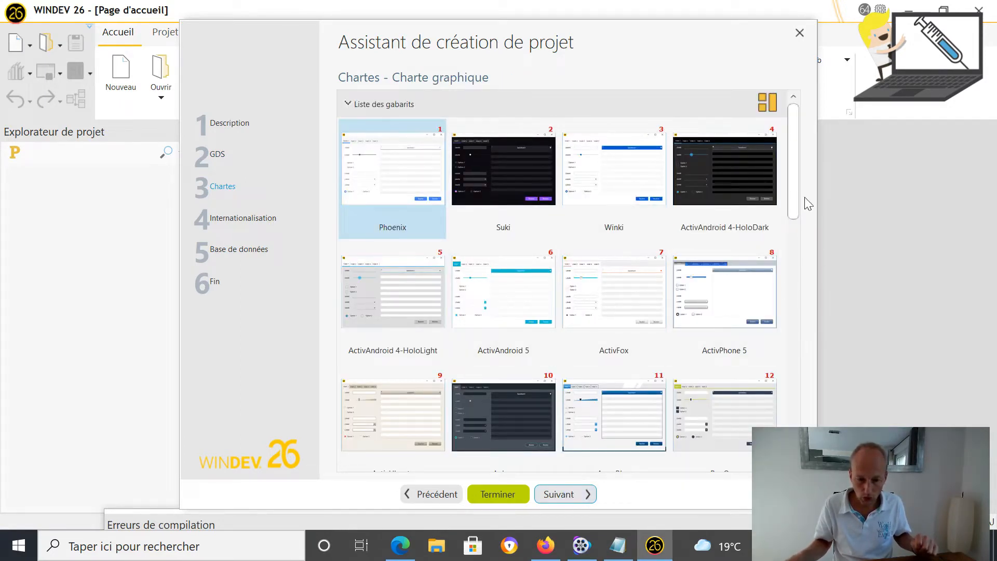
# Choose the AquaBlue template as the project's graphic charter
pyautogui.moveTo(799, 199); pyautogui.dragTo(798, 254)
pyautogui.click(628, 286)
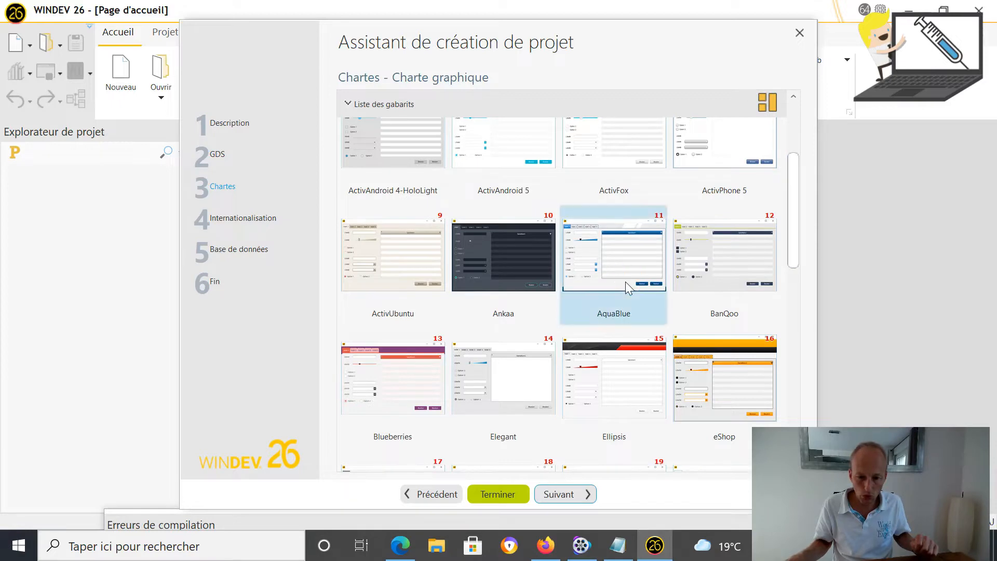
pyautogui.click(579, 493)
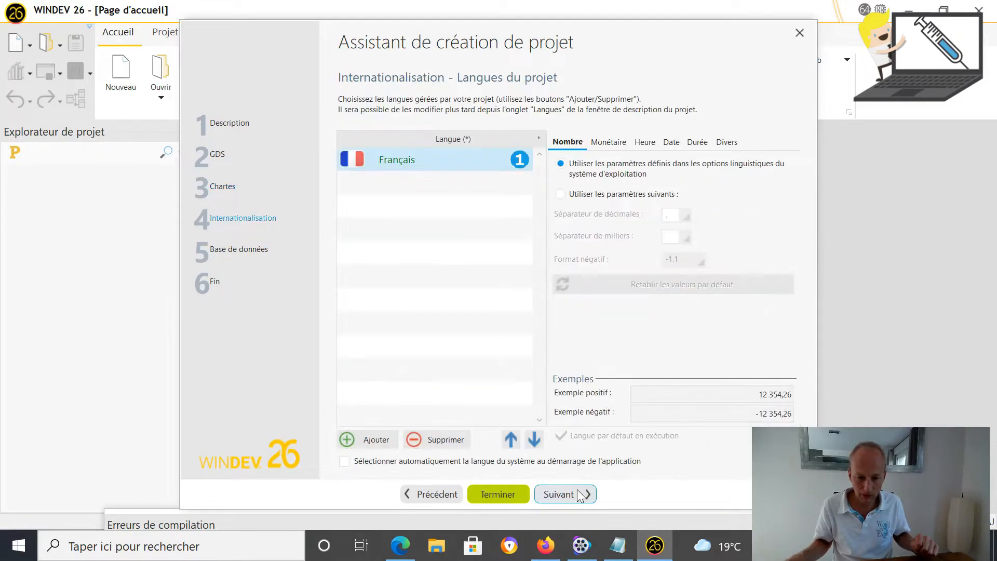
# Keep French as the project language and finish creating the project without a database
pyautogui.click(582, 494)
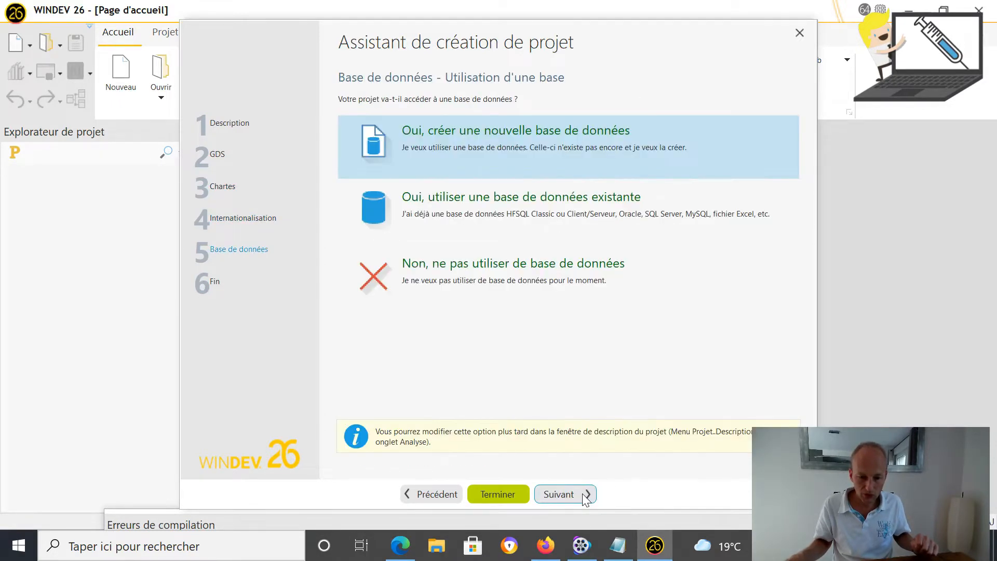
pyautogui.click(488, 281)
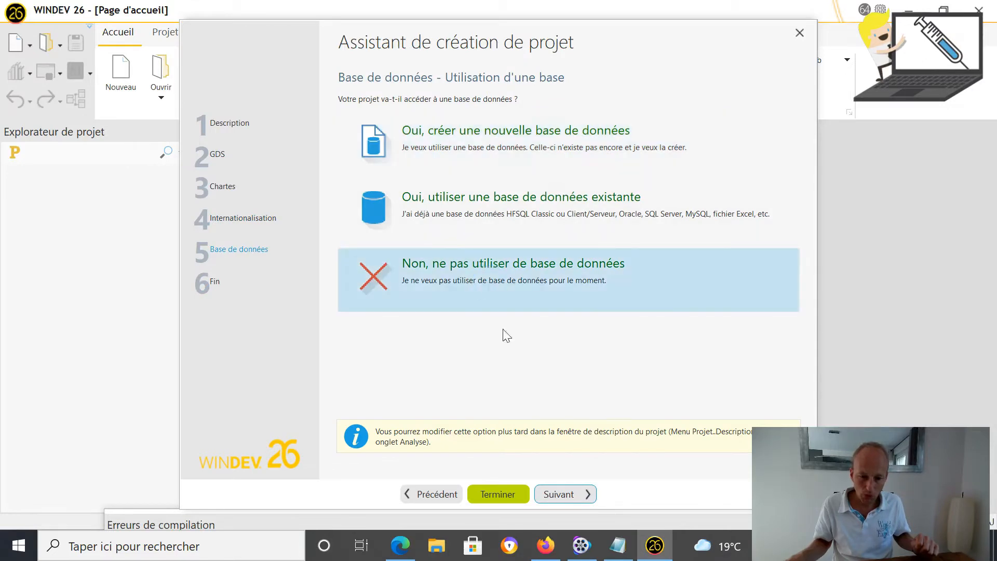
pyautogui.click(566, 496)
pyautogui.click(566, 493)
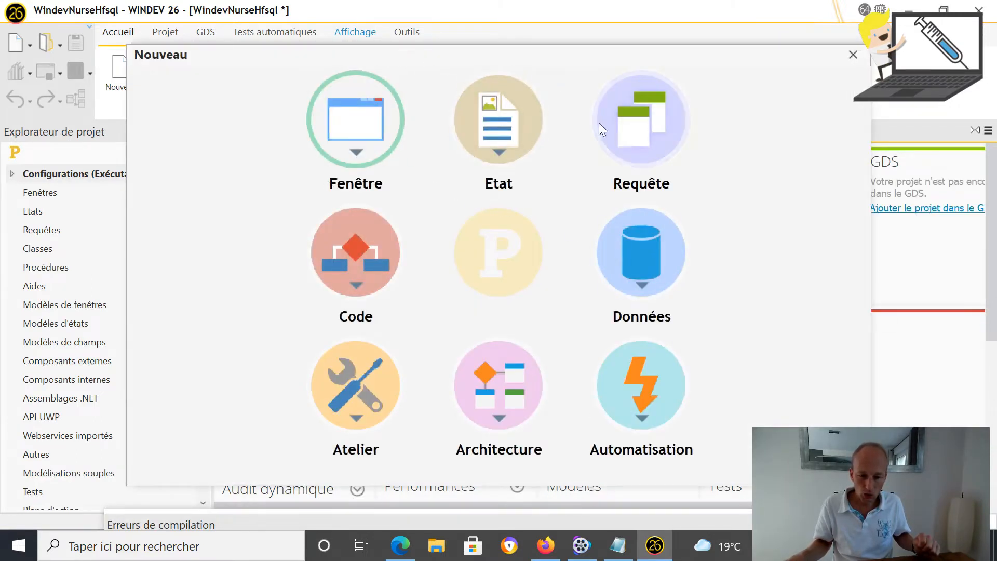
# Create the WindevNurseHfsql analysis with an HFSQL Classic database and begin a new data file description
pyautogui.click(644, 284)
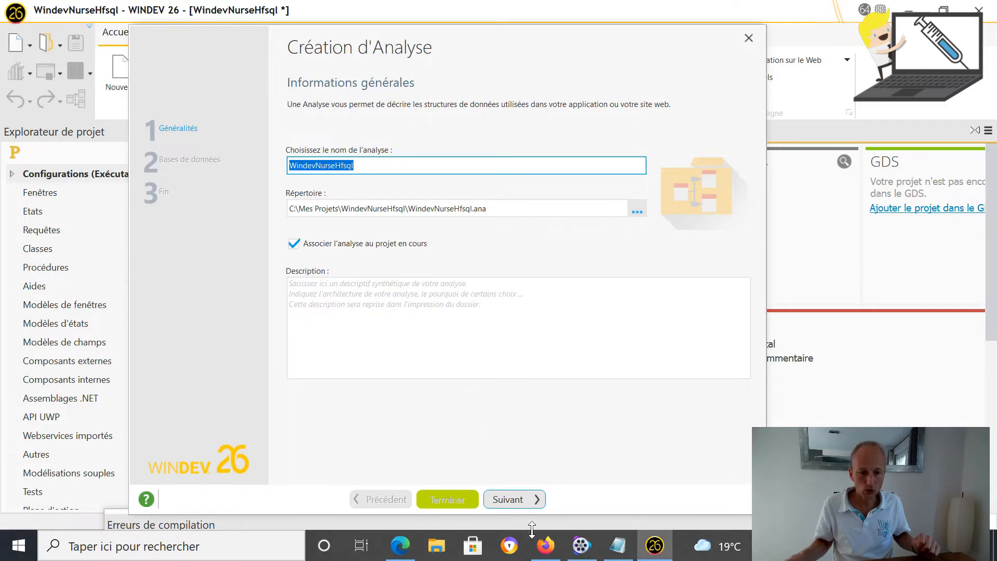
pyautogui.click(521, 500)
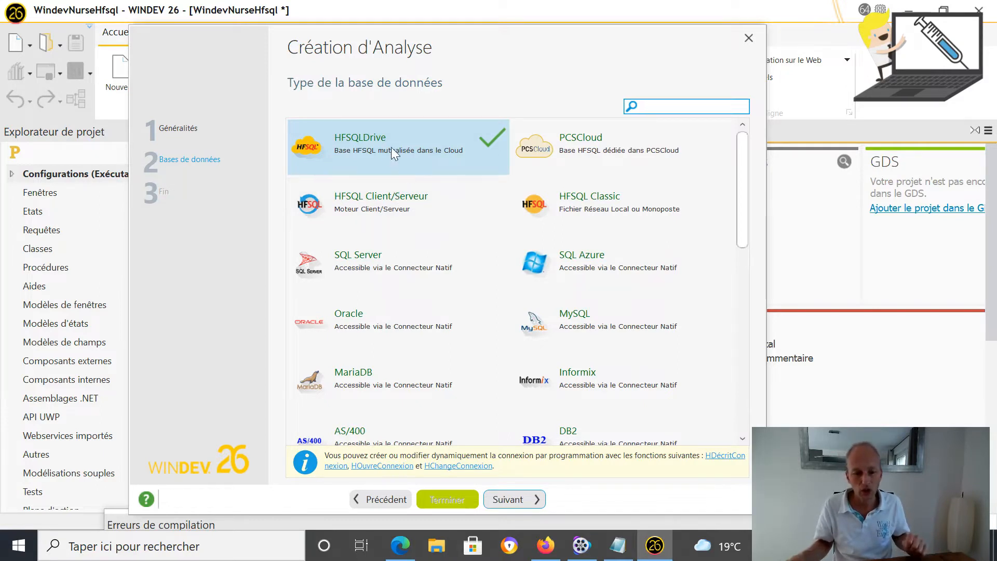
pyautogui.click(578, 208)
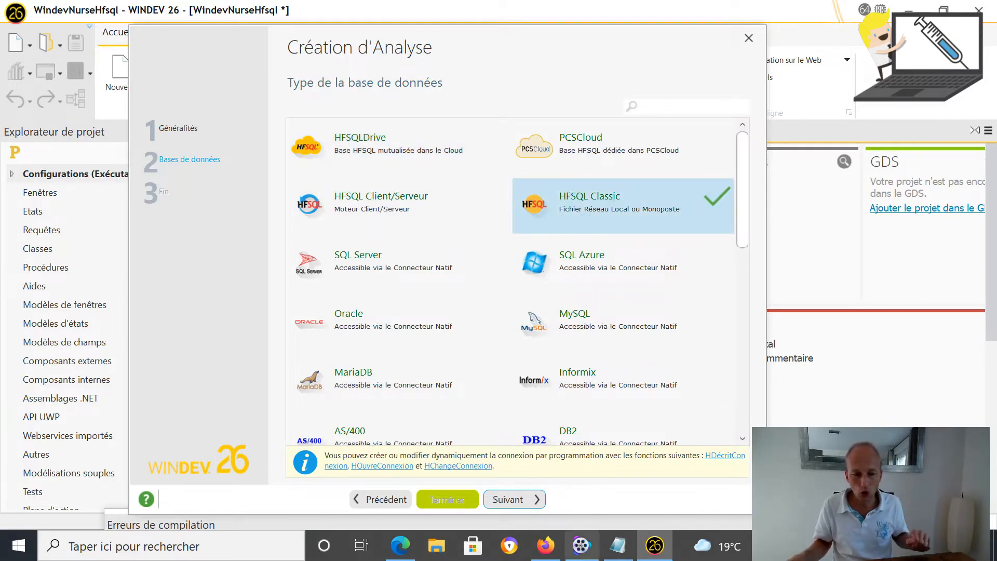
pyautogui.click(525, 501)
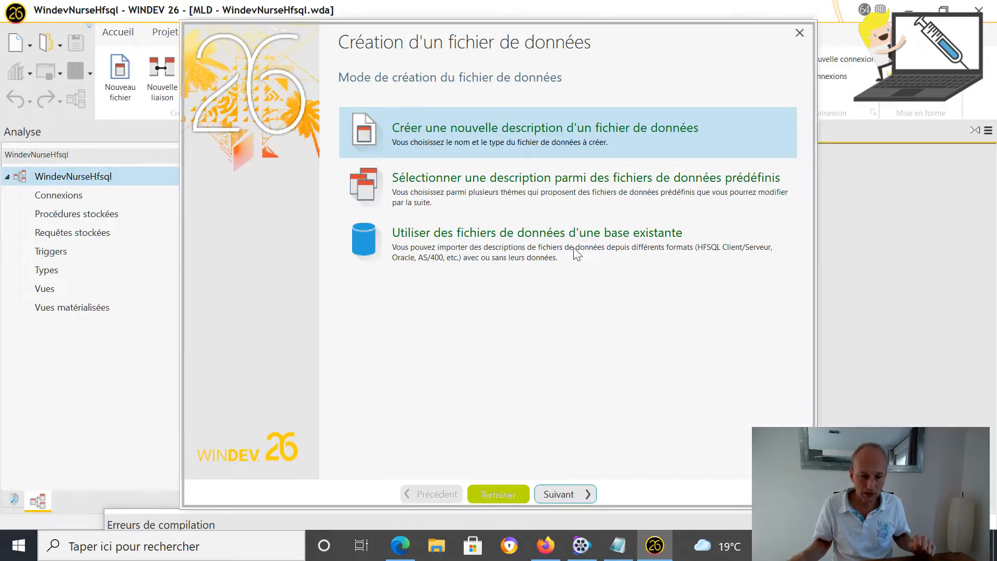
pyautogui.click(582, 494)
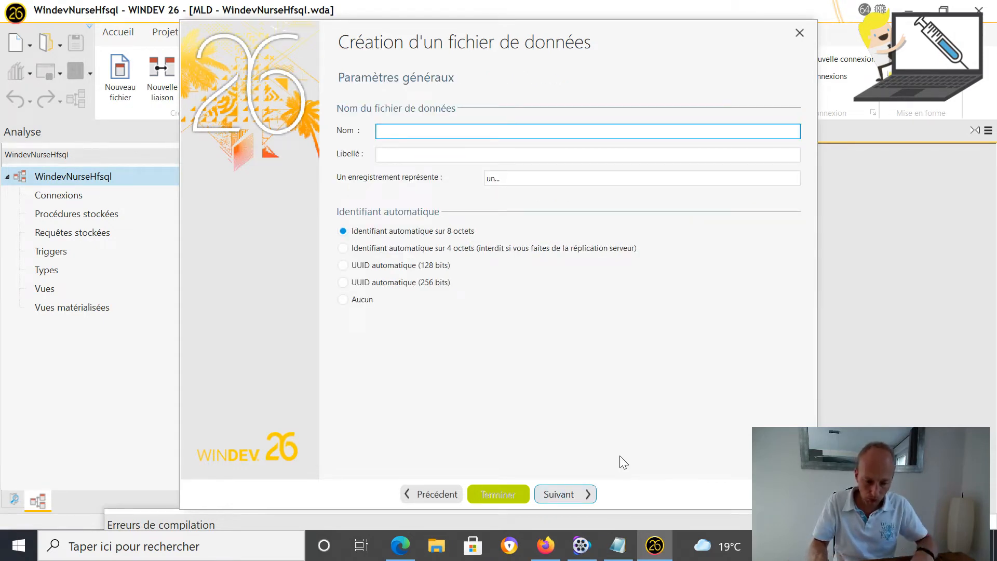
pyautogui.write('D')
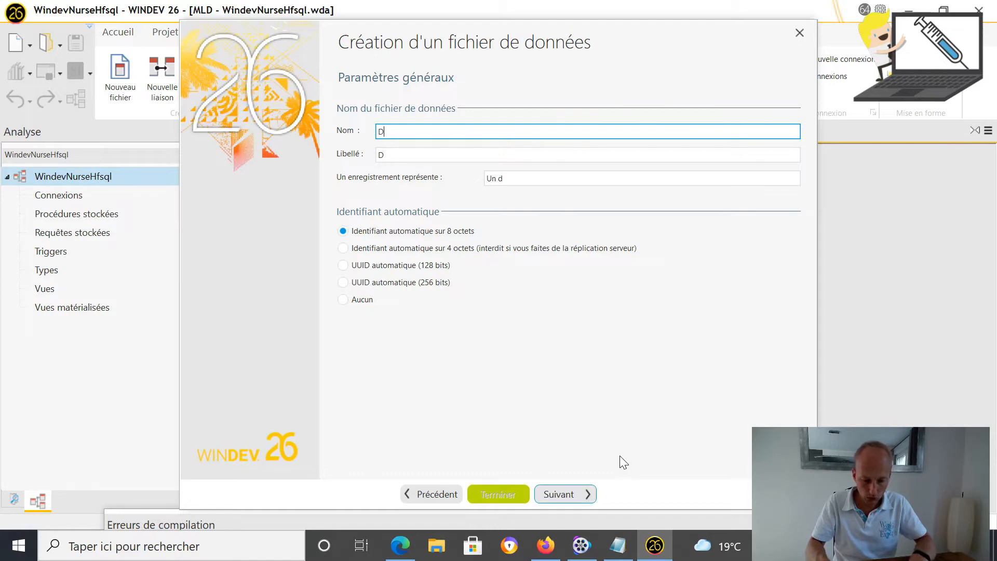
pyautogui.write('onateur')
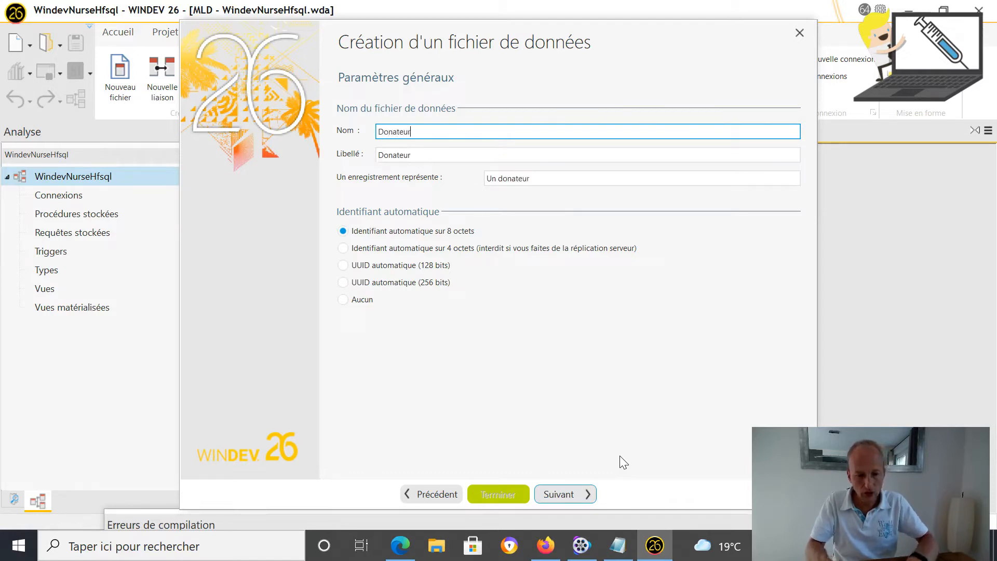
pyautogui.press('BackSpace')
pyautogui.press('BackSpace')
pyautogui.press('BackSpace')
pyautogui.press('BackSpace')
pyautogui.press('BackSpace')
pyautogui.press('BackSpace')
pyautogui.press('BackSpace')
pyautogui.press('BackSpace')
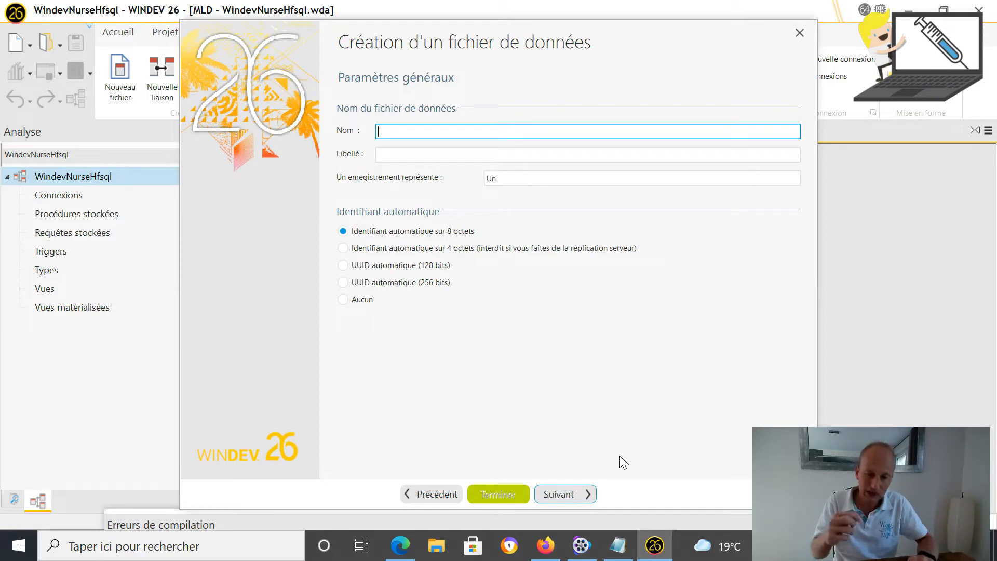
pyautogui.write('Cag')
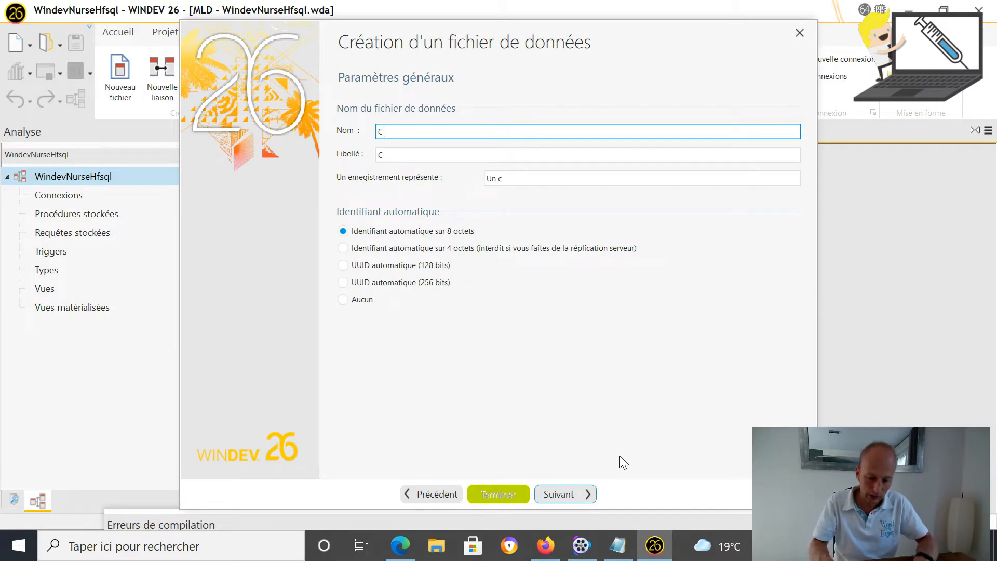
pyautogui.press('BackSpace')
pyautogui.press('BackSpace')
pyautogui.press('BackSpace')
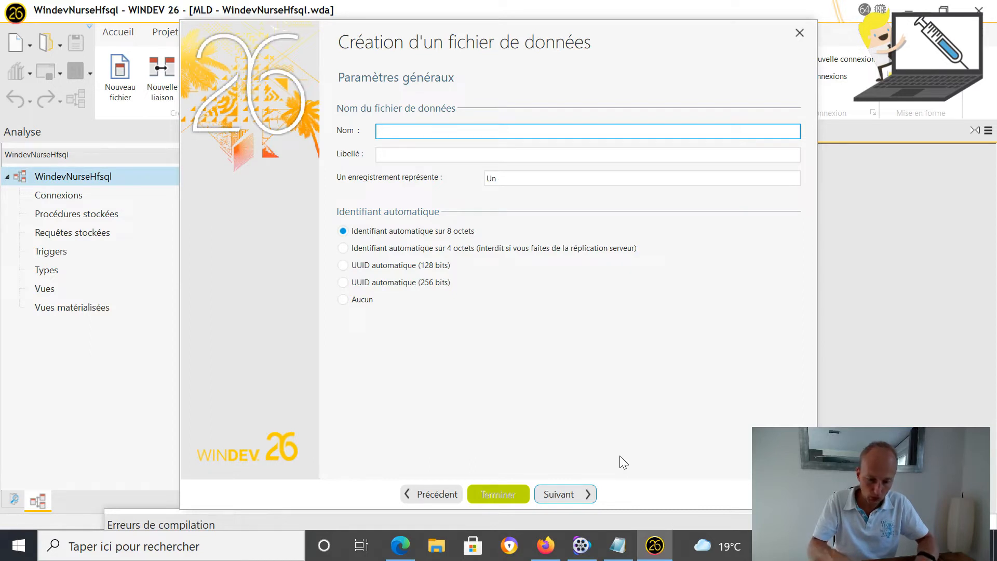
# Create the data file ParticipantsCagnotte as HFSQL Classic with an 8-byte automatic identifier
pyautogui.write('Par')
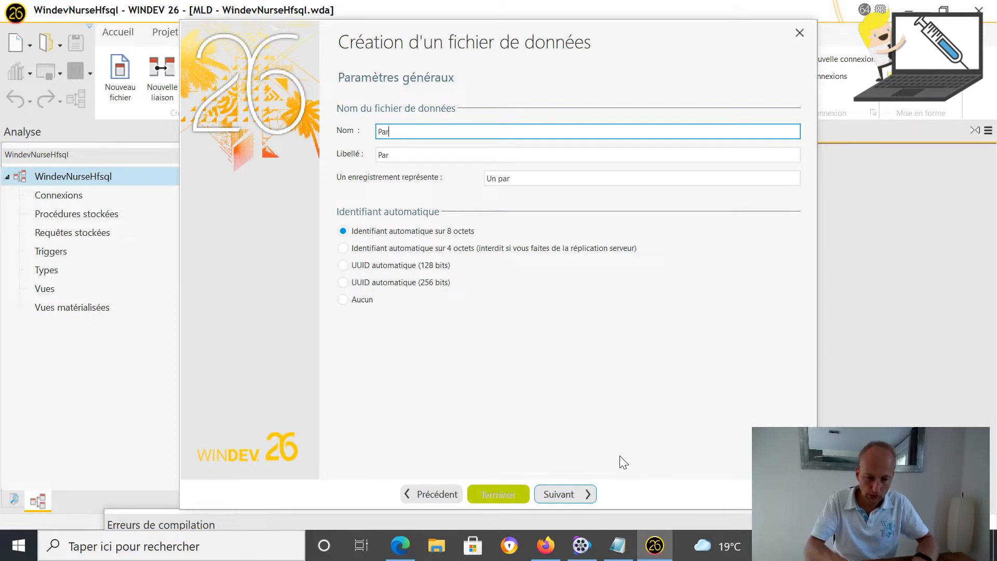
pyautogui.write('ticipan')
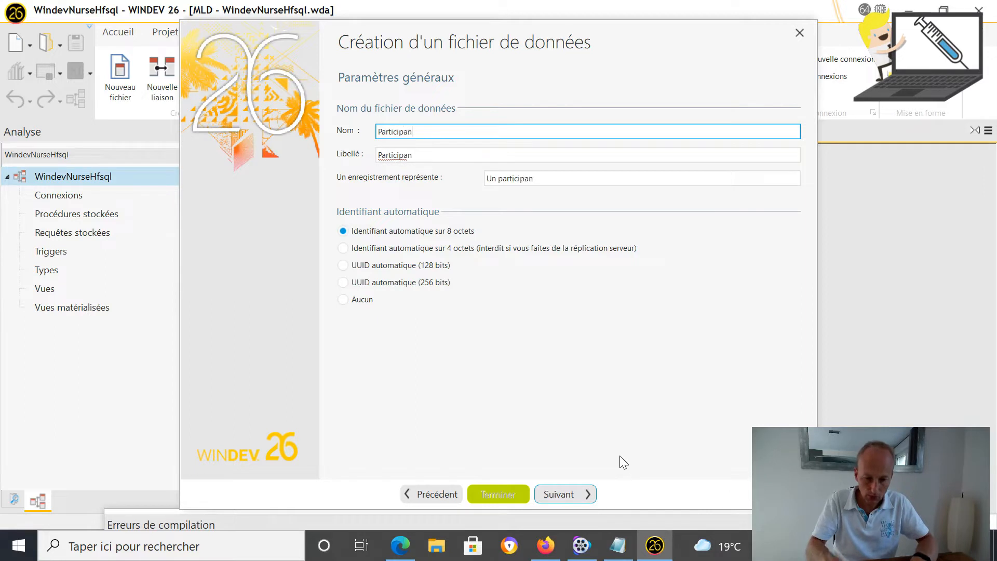
pyautogui.write('tsCag')
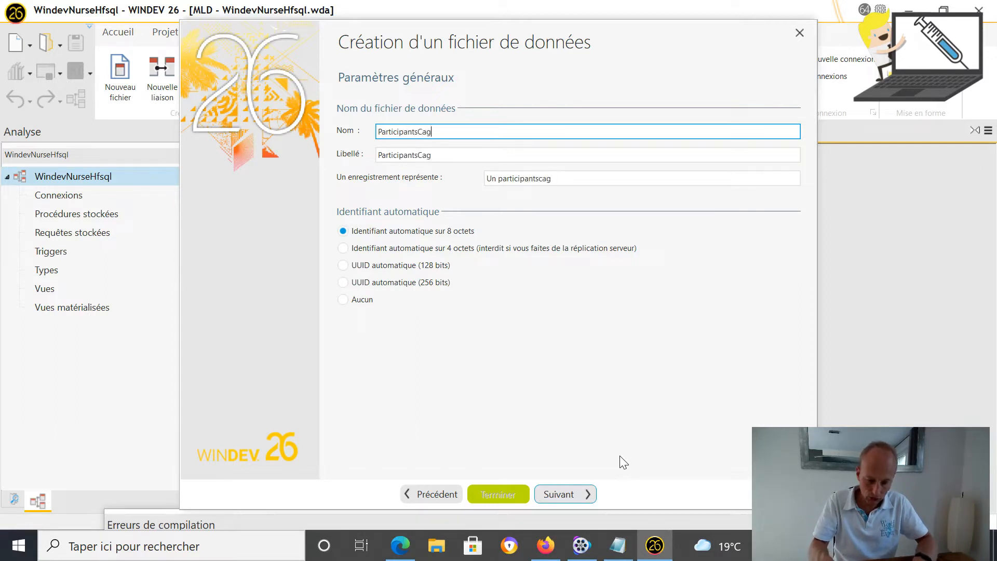
pyautogui.write('notte')
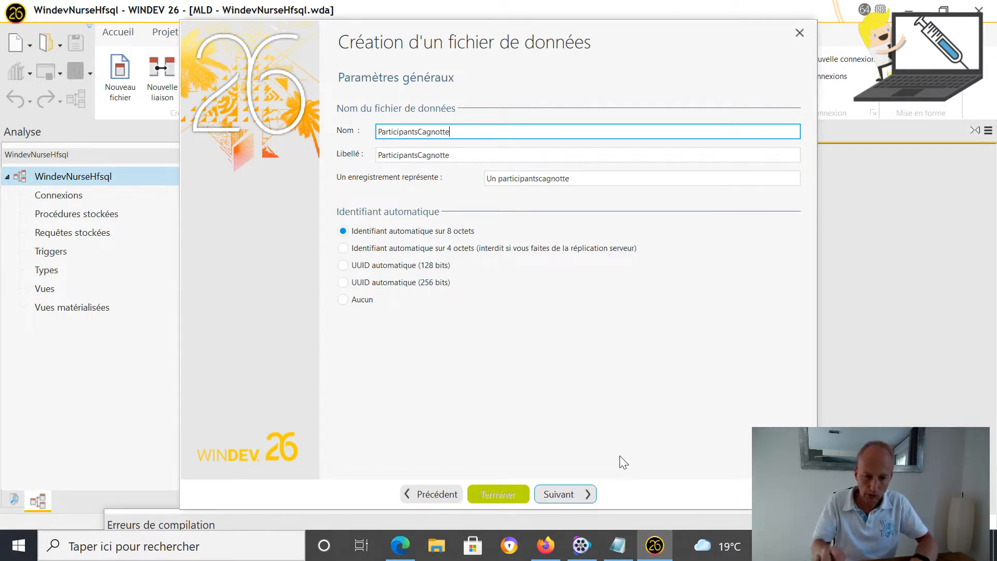
pyautogui.click(564, 495)
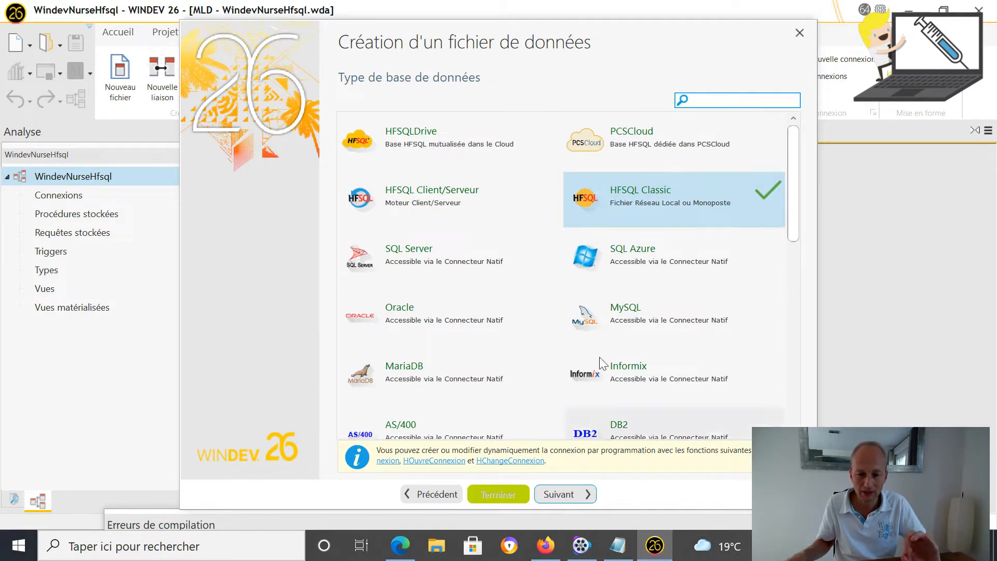
pyautogui.click(589, 495)
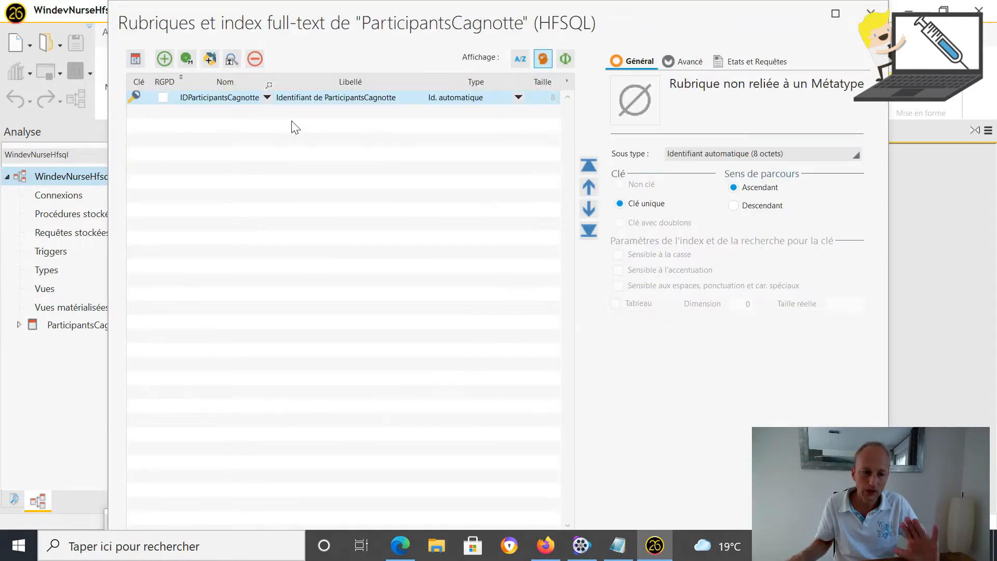
# Add a 50-character text item captioned Donateur to the data file and name it NomDonateur
pyautogui.click(311, 122)
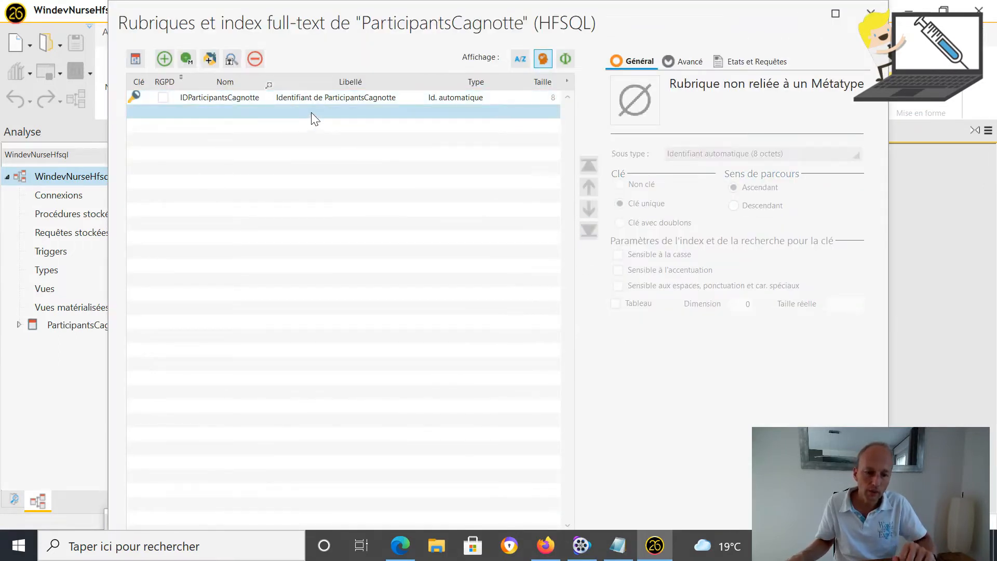
pyautogui.click(231, 112)
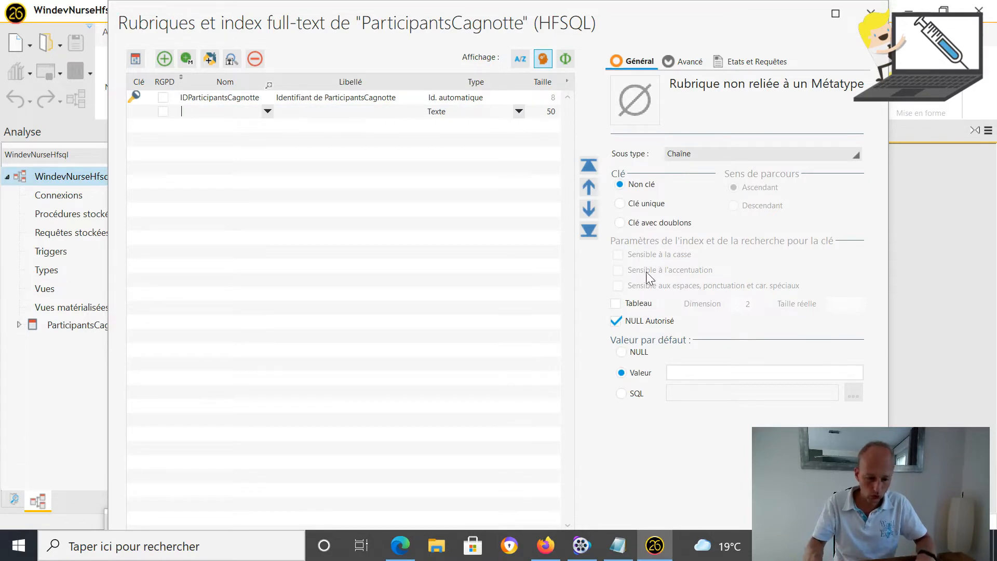
pyautogui.write('Donateur')
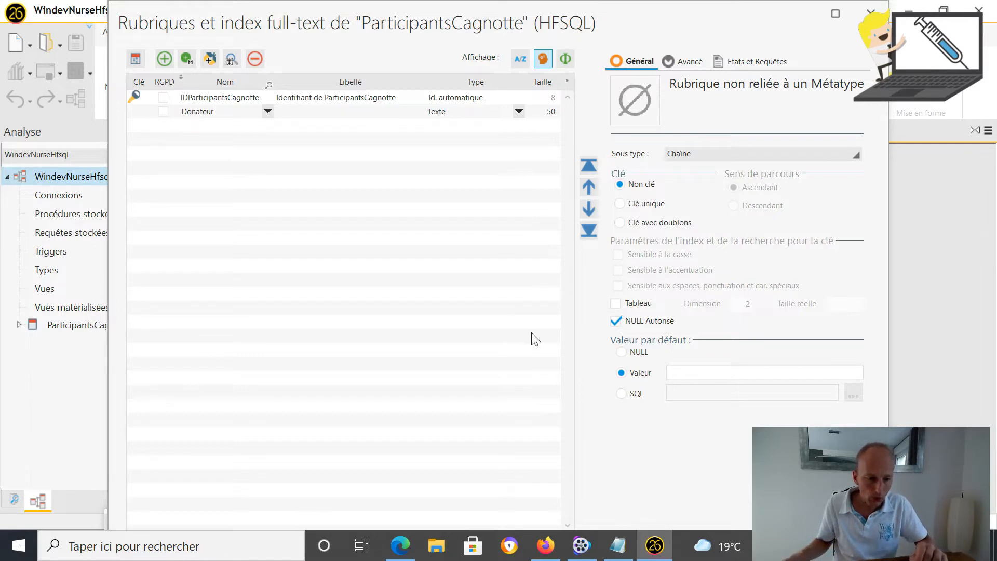
pyautogui.press('Return')
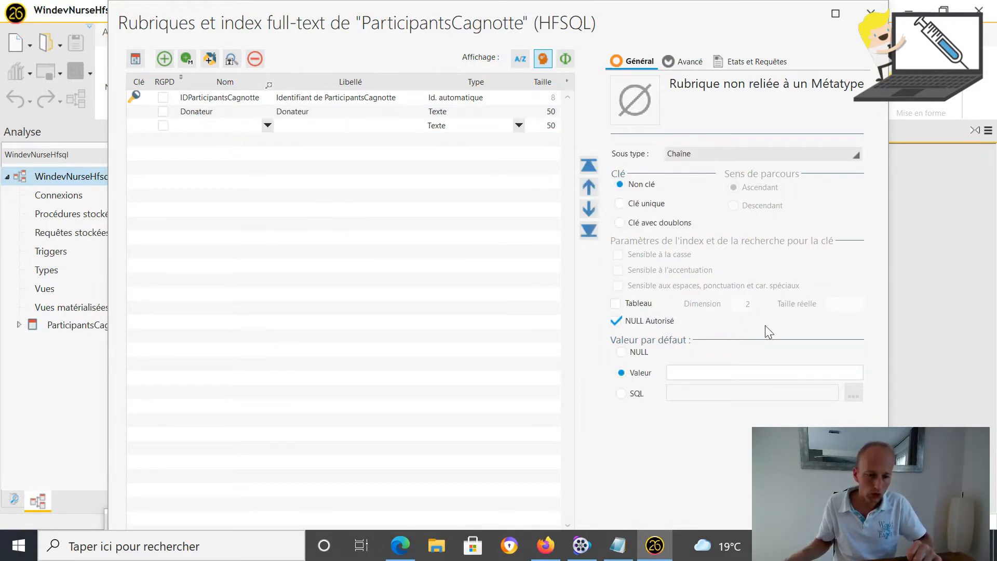
pyautogui.click(234, 111)
pyautogui.write('Nom')
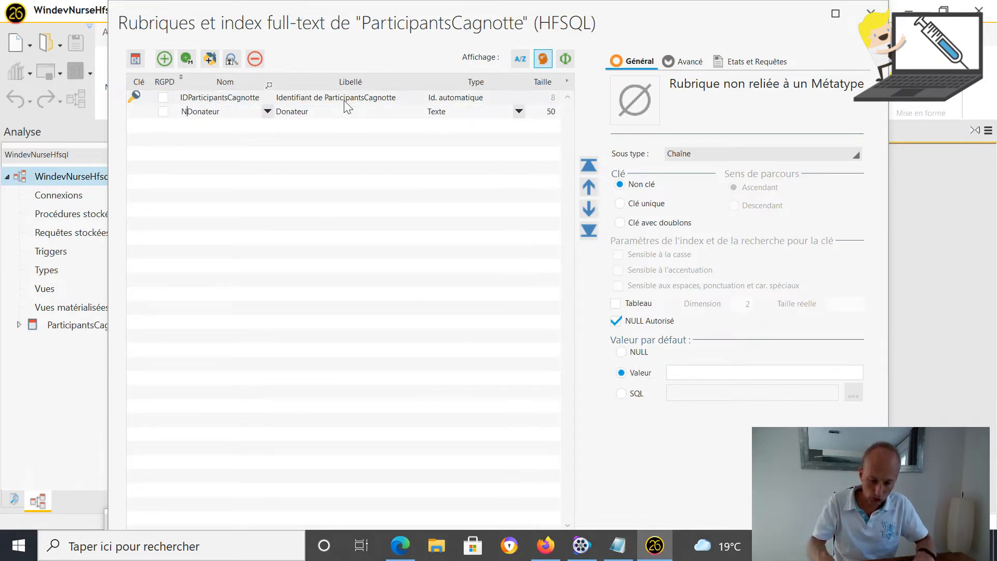
pyautogui.click(290, 126)
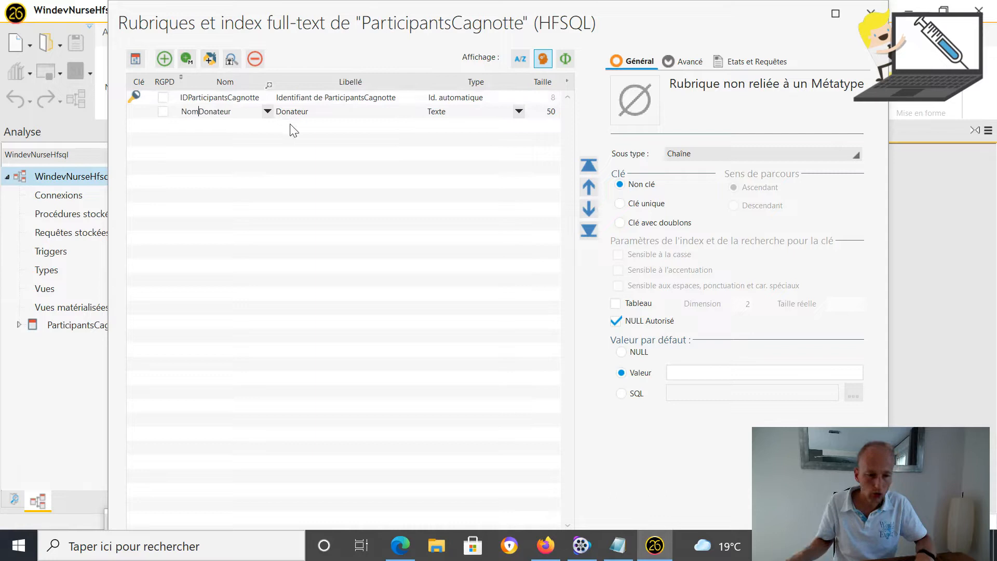
# Add a 50-character text item named PaysDonateur and validate the item description of ParticipantsCagnotte
pyautogui.click(241, 125)
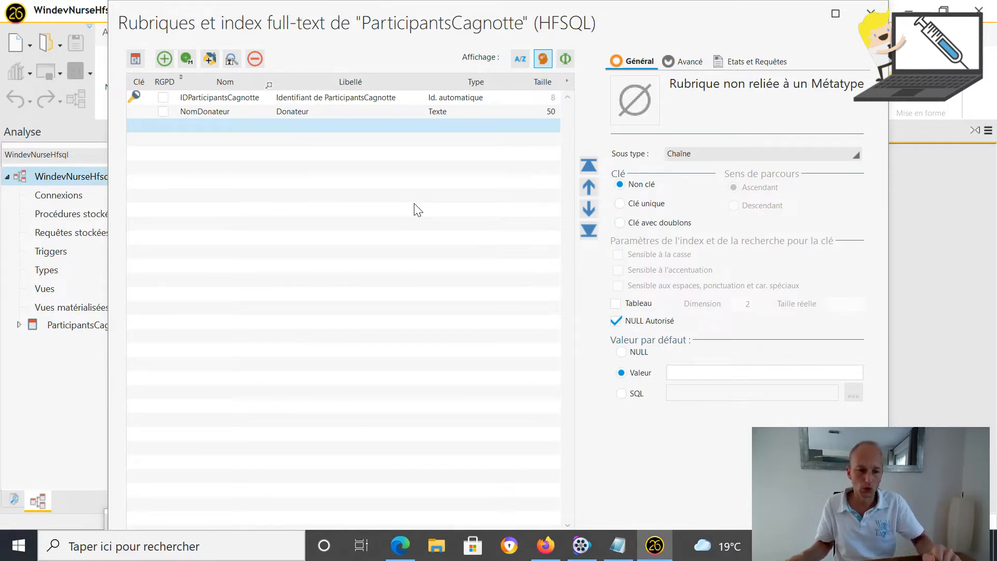
pyautogui.click(215, 124)
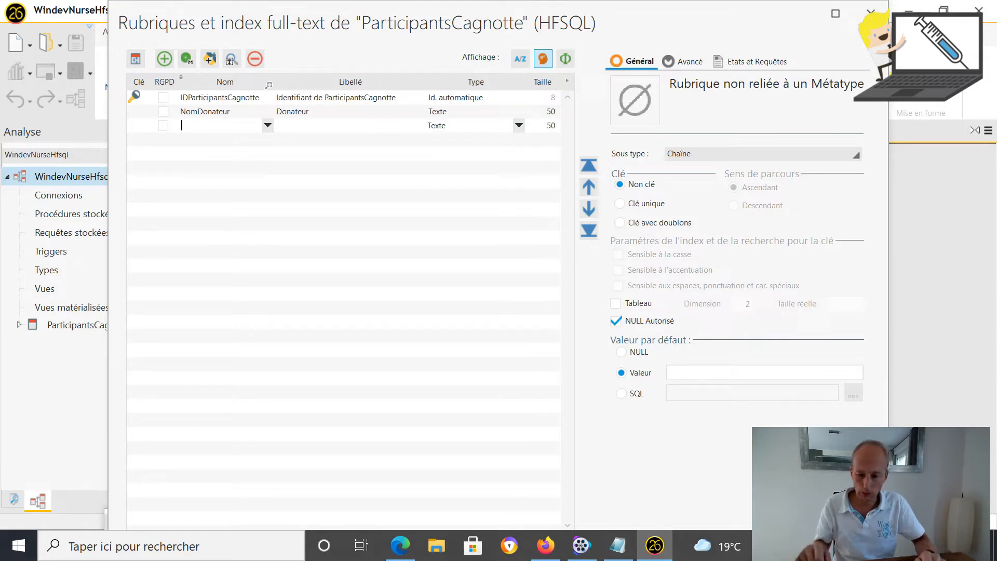
pyautogui.write('Pa')
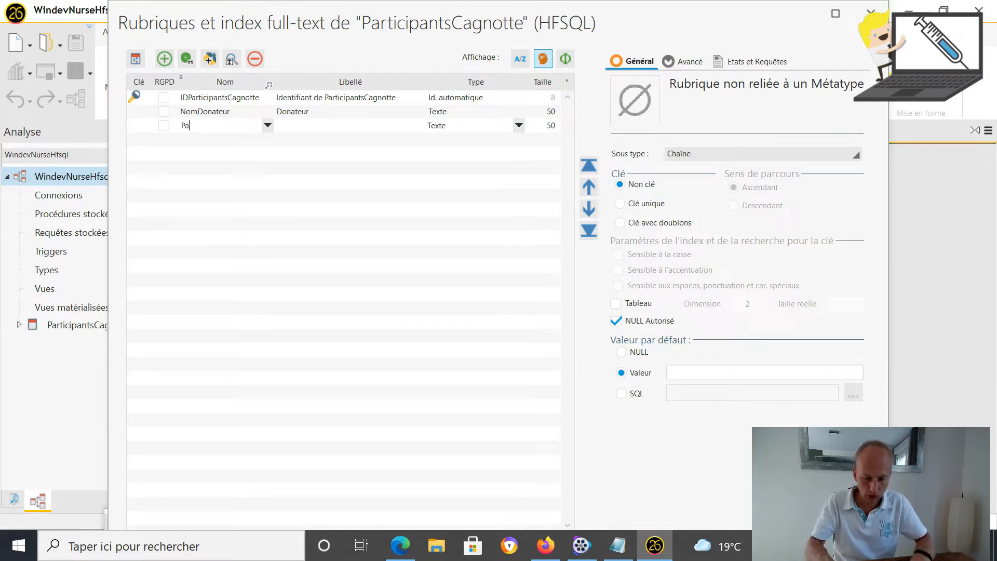
pyautogui.write('ysDona')
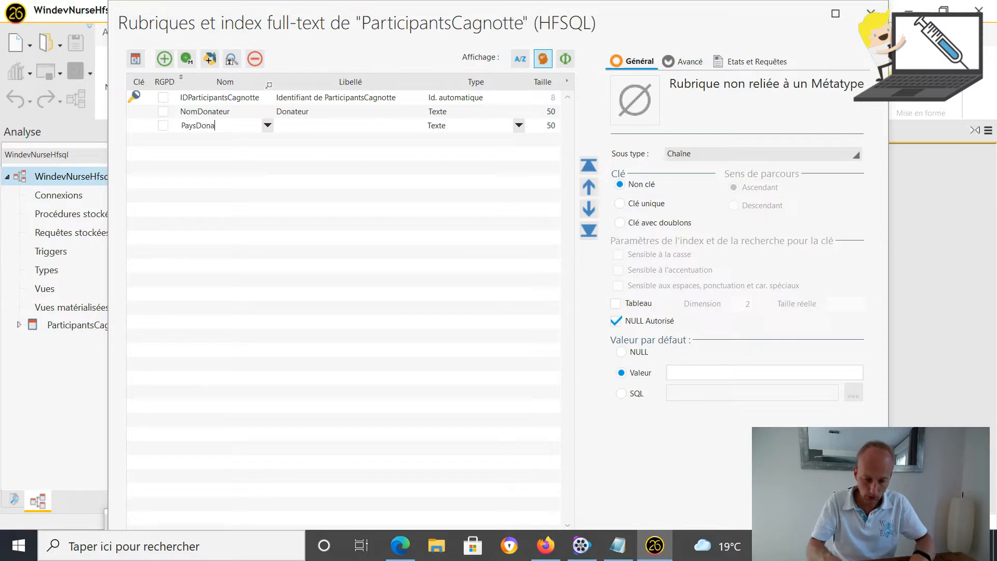
pyautogui.write('teur')
pyautogui.press('Return')
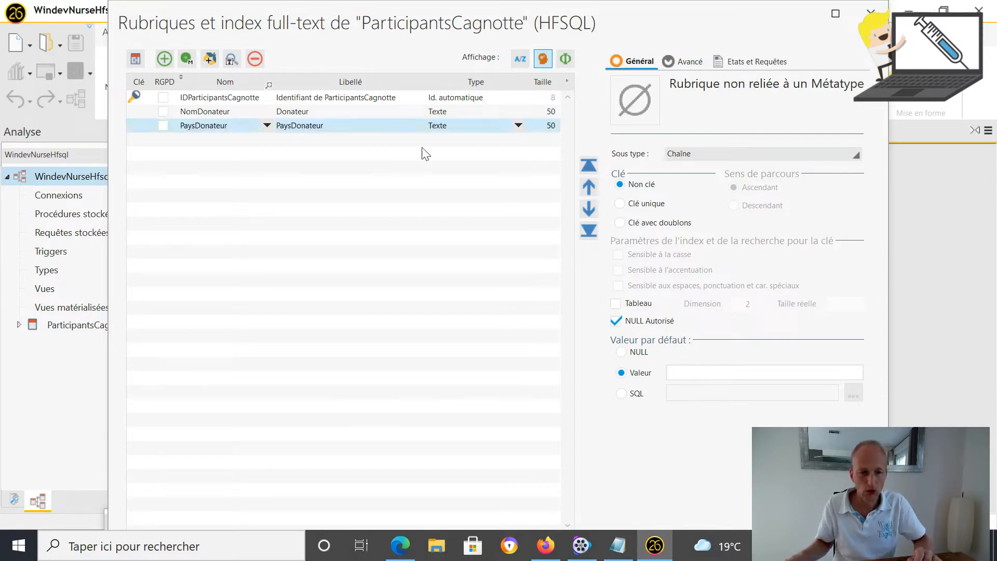
pyautogui.moveTo(784, 485); pyautogui.dragTo(780, 465)
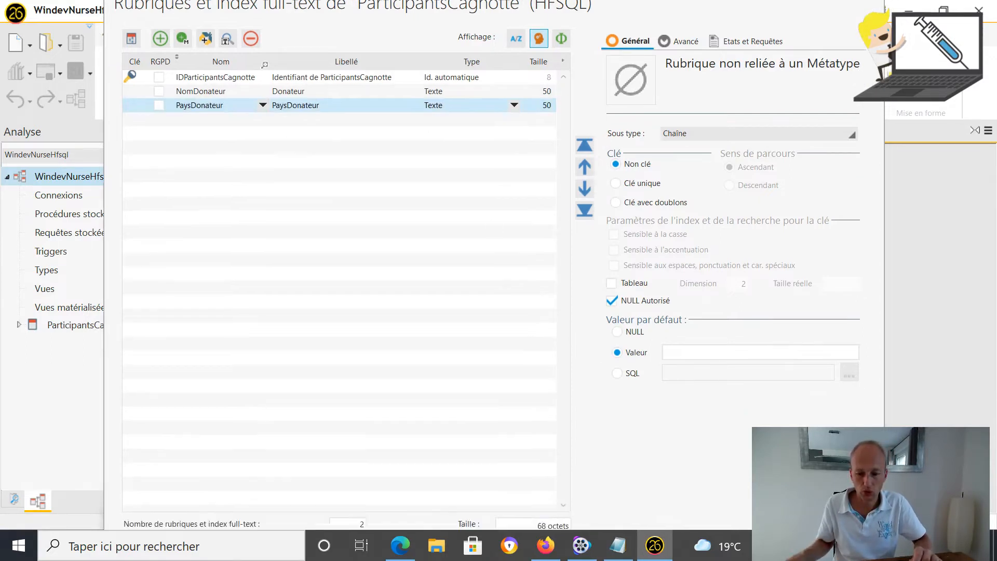
pyautogui.moveTo(868, 455); pyautogui.dragTo(830, 387)
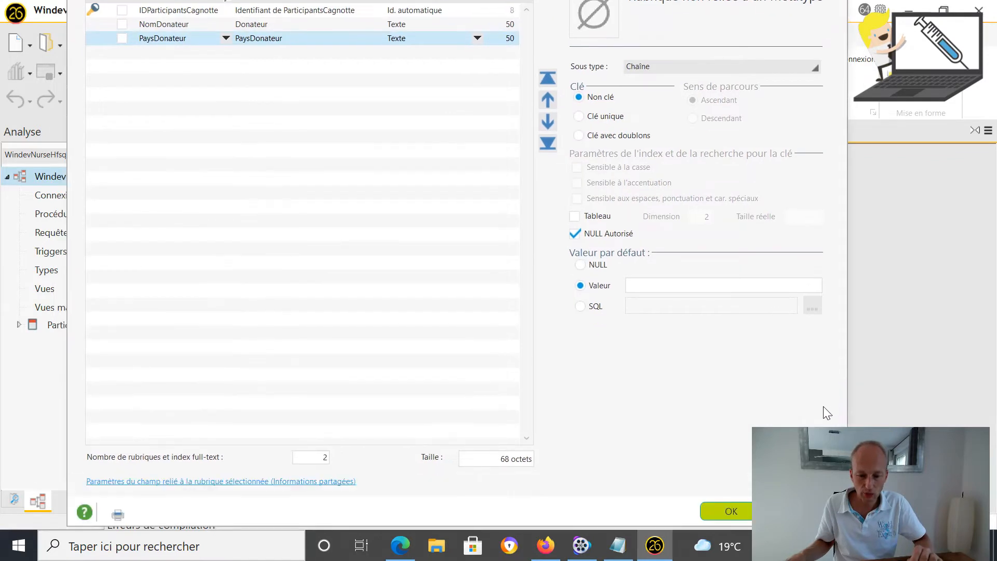
pyautogui.click(732, 511)
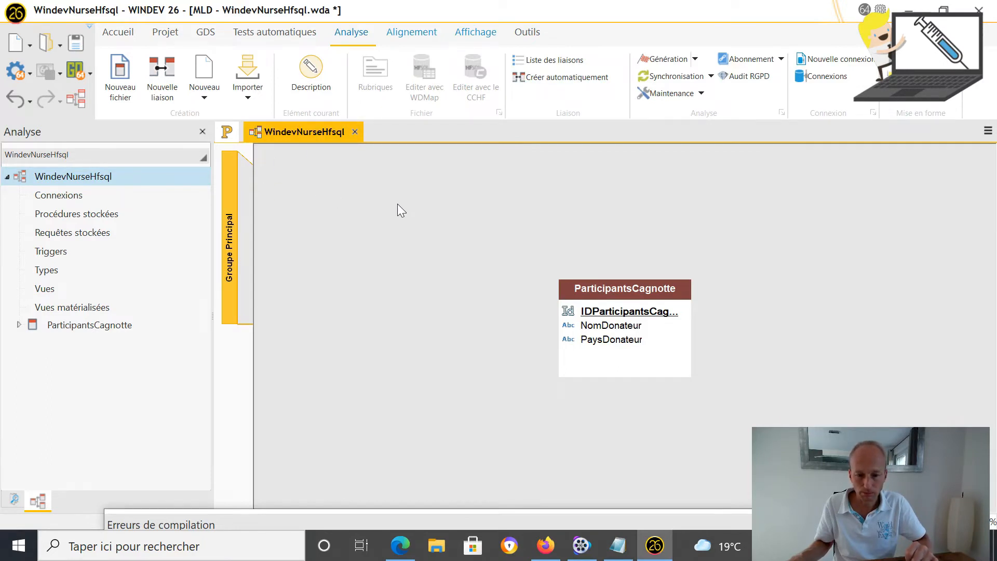
# Generate the WindevNurseHfsql analysis and close it
pyautogui.click(695, 59)
pyautogui.click(680, 80)
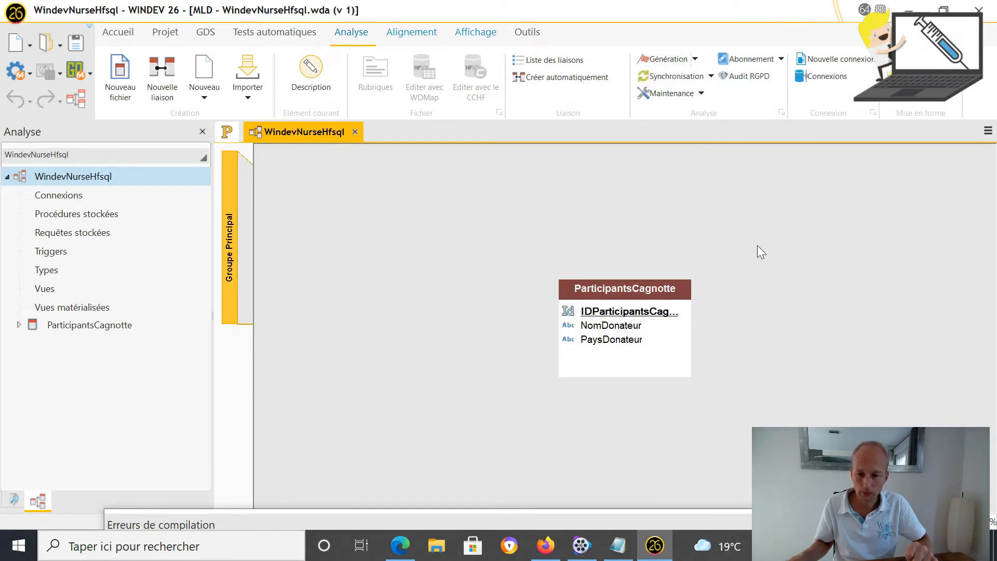
pyautogui.click(354, 133)
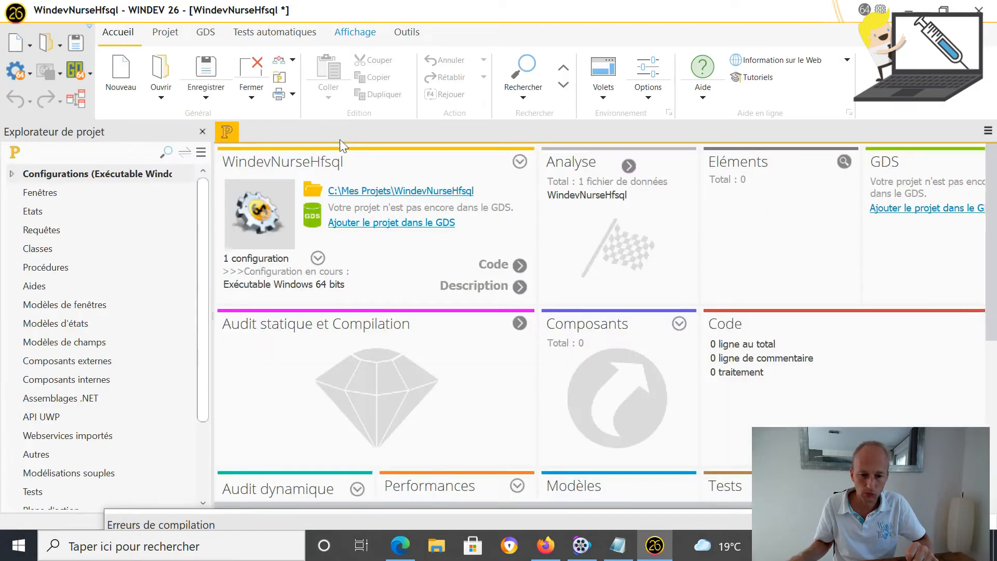
# Reopen the project's analysis and begin a new connection of type HFSQL Client/Serveur
pyautogui.click(628, 166)
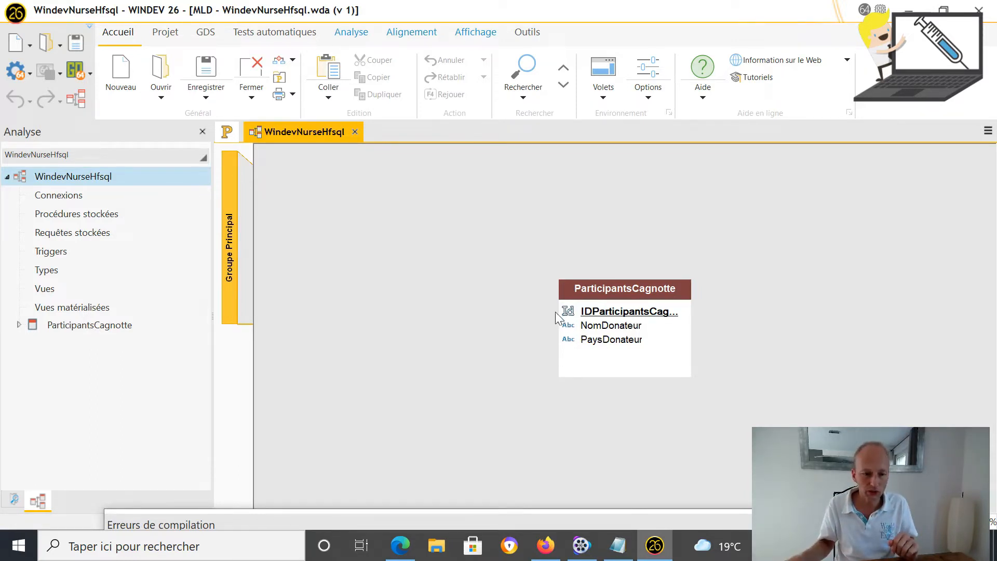
pyautogui.click(351, 33)
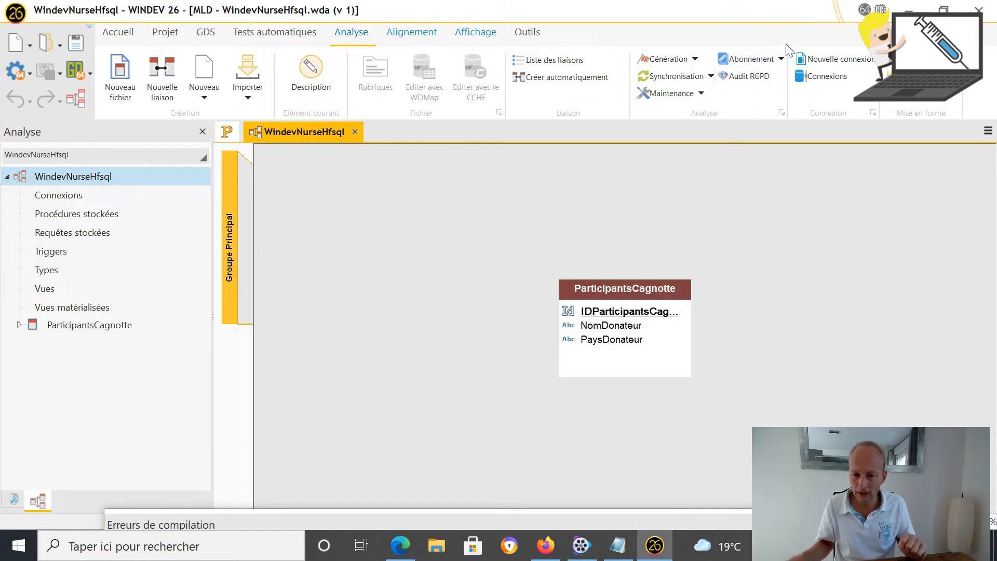
pyautogui.click(839, 61)
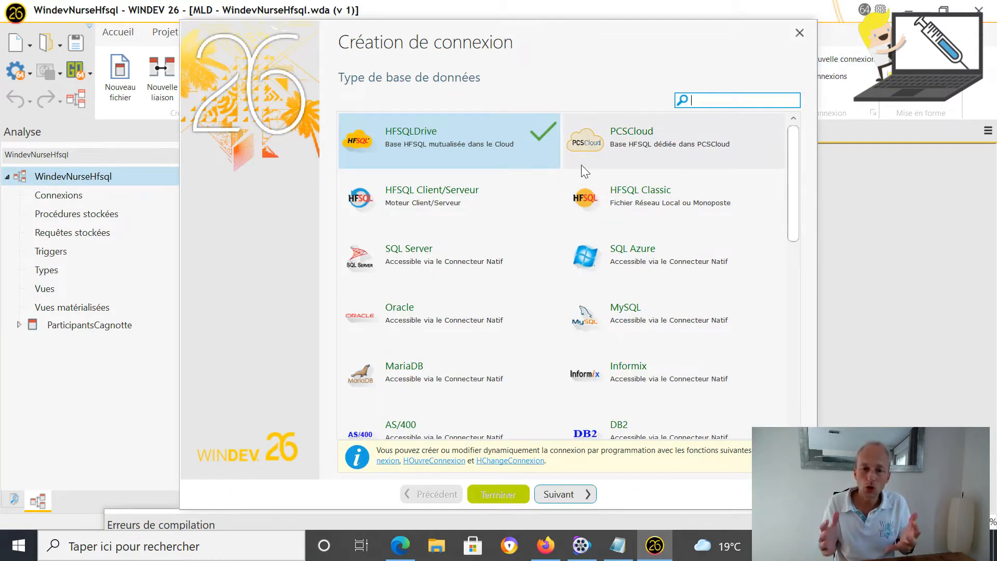
pyautogui.click(476, 200)
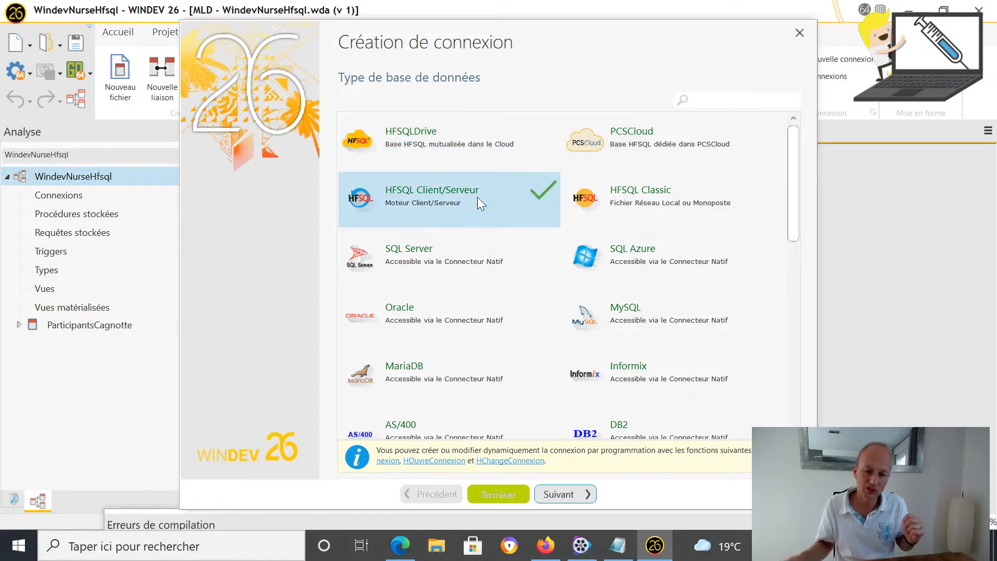
pyautogui.click(571, 496)
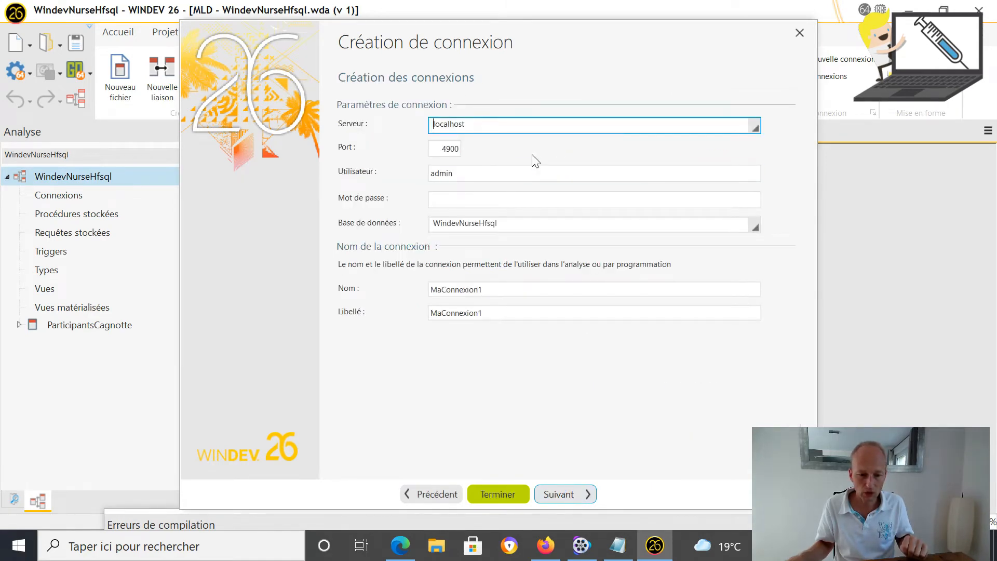
# Look up the connection details in the Bloc-notes window and set the connection's server to webdev26.dinao.com
pyautogui.moveTo(496, 121); pyautogui.dragTo(370, 107)
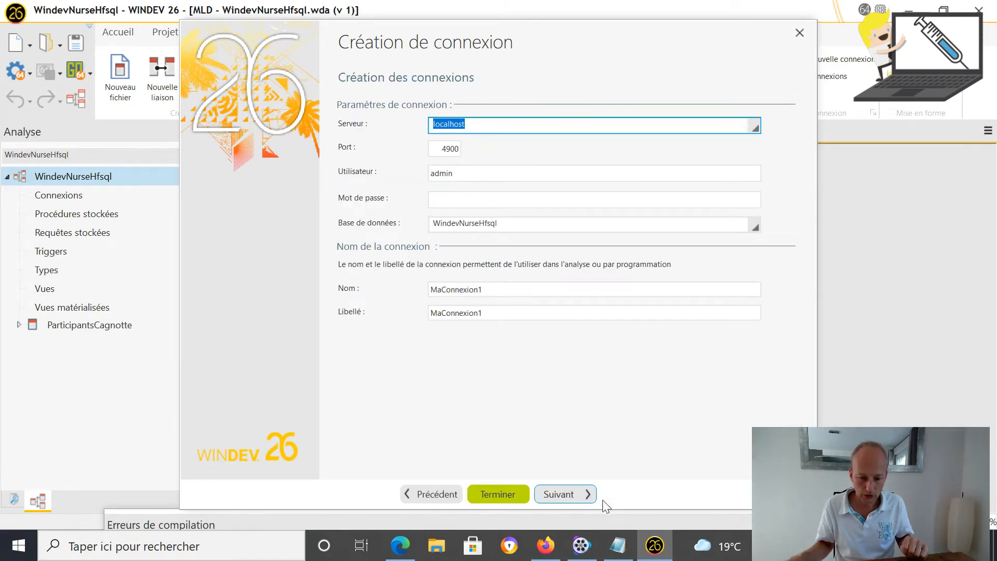
pyautogui.click(617, 545)
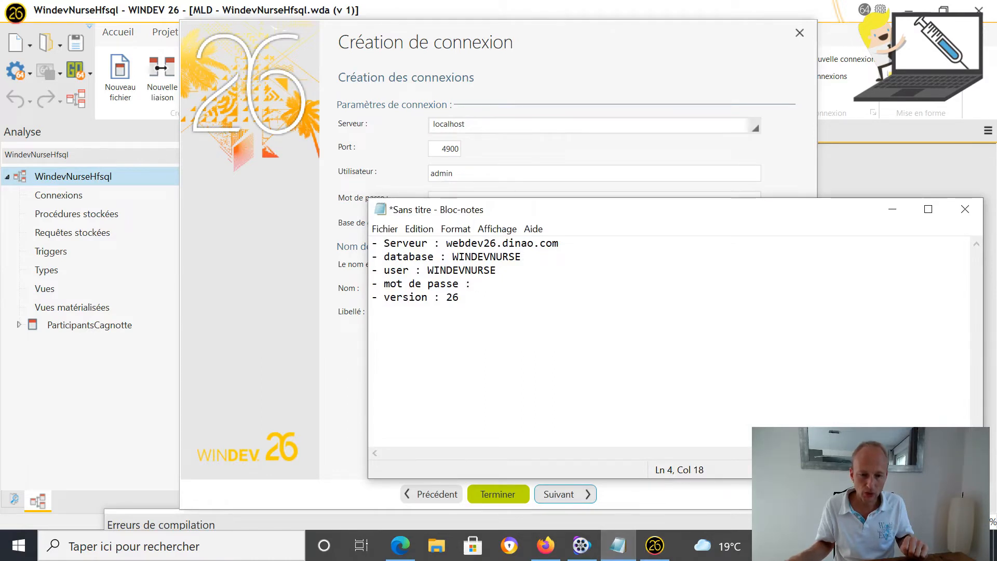
pyautogui.click(554, 118)
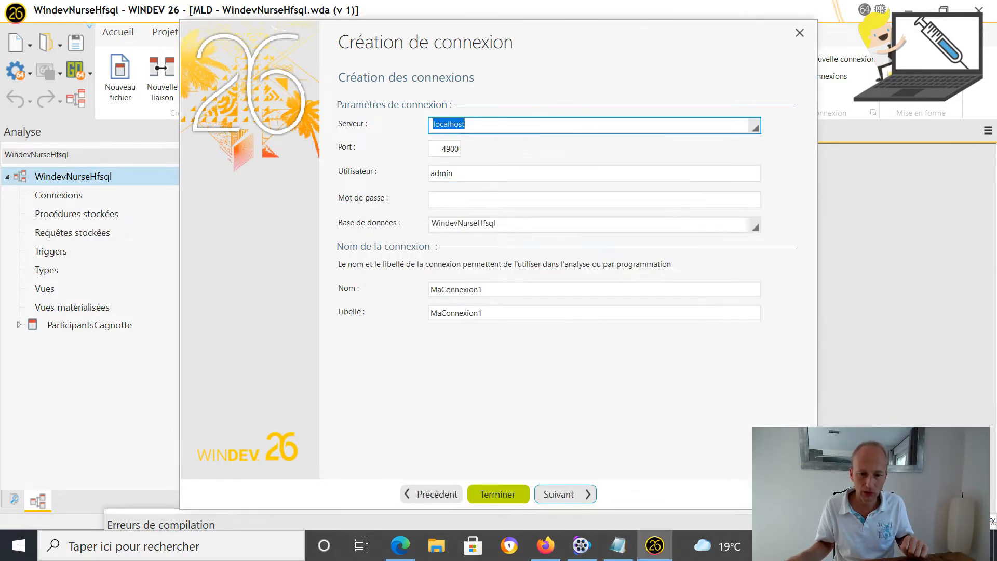
pyautogui.write('webd')
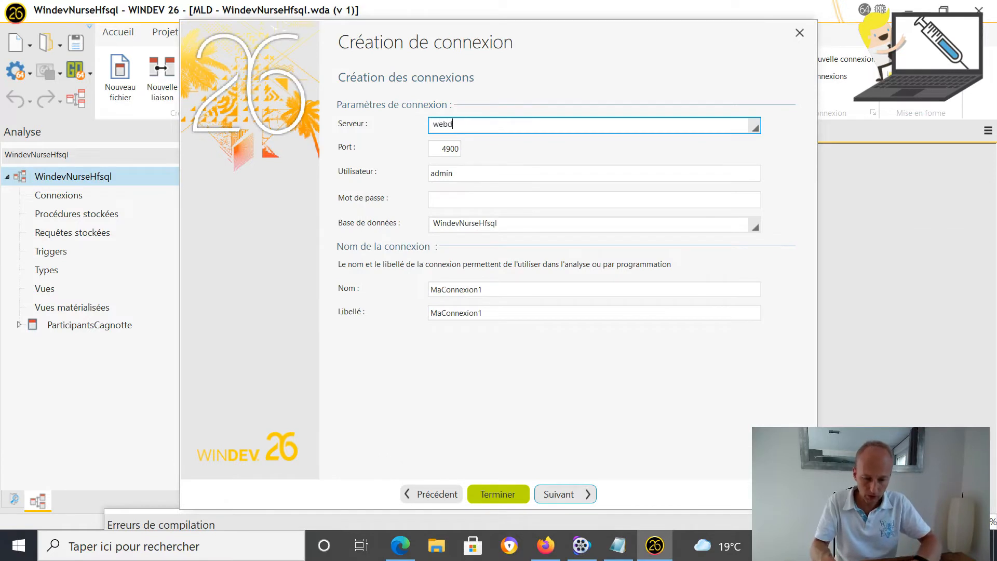
pyautogui.write('ev')
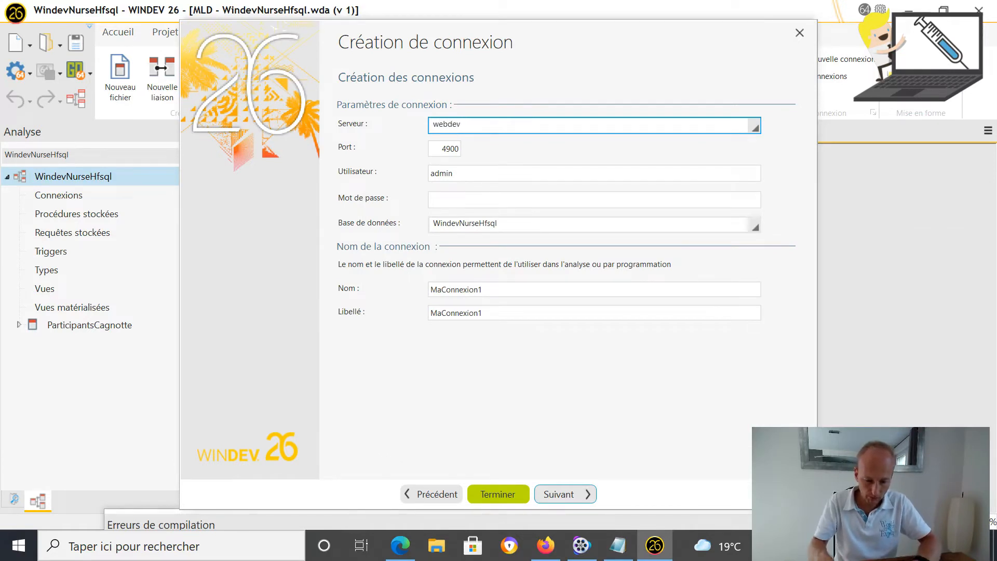
pyautogui.write('26.dinao.com')
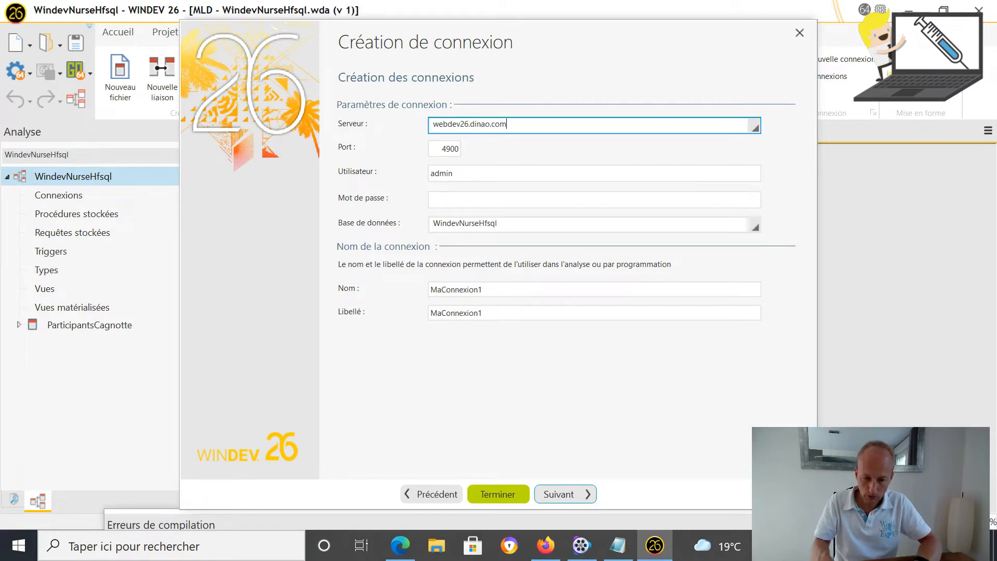
# Set the connection's user to WINDEVNURSE, as given in the notes, and paste the account password
pyautogui.click(549, 177)
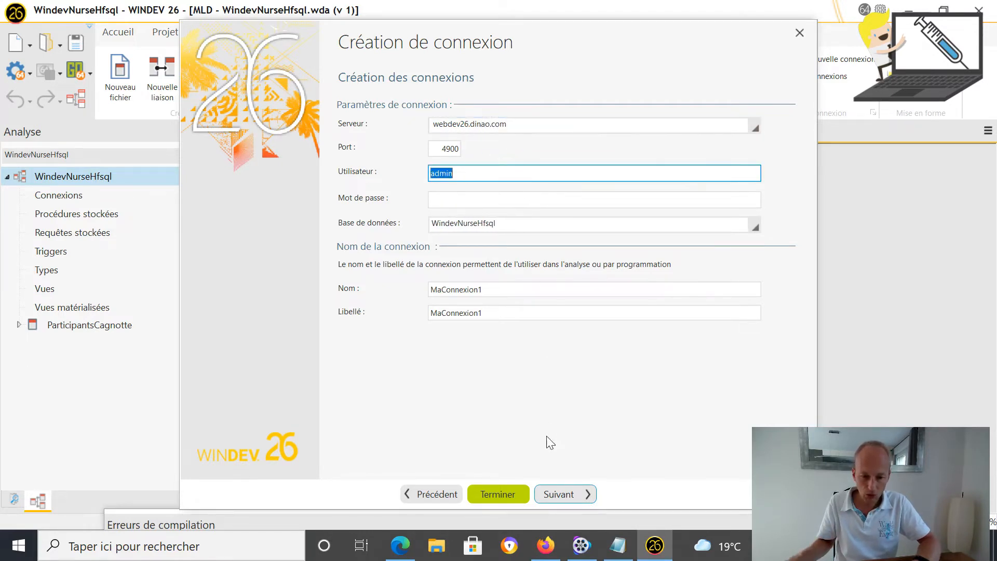
pyautogui.click(618, 542)
pyautogui.click(618, 543)
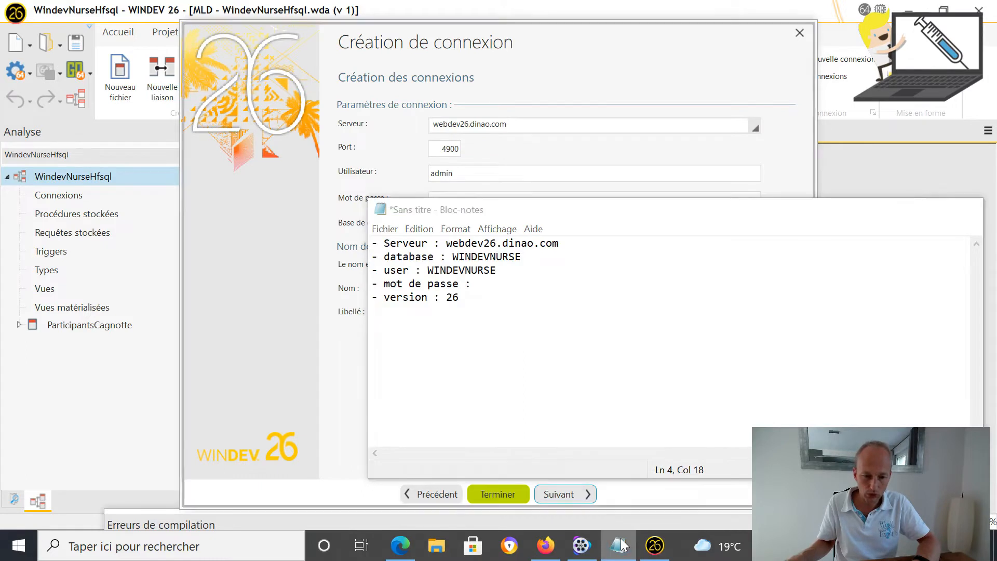
pyautogui.write('W')
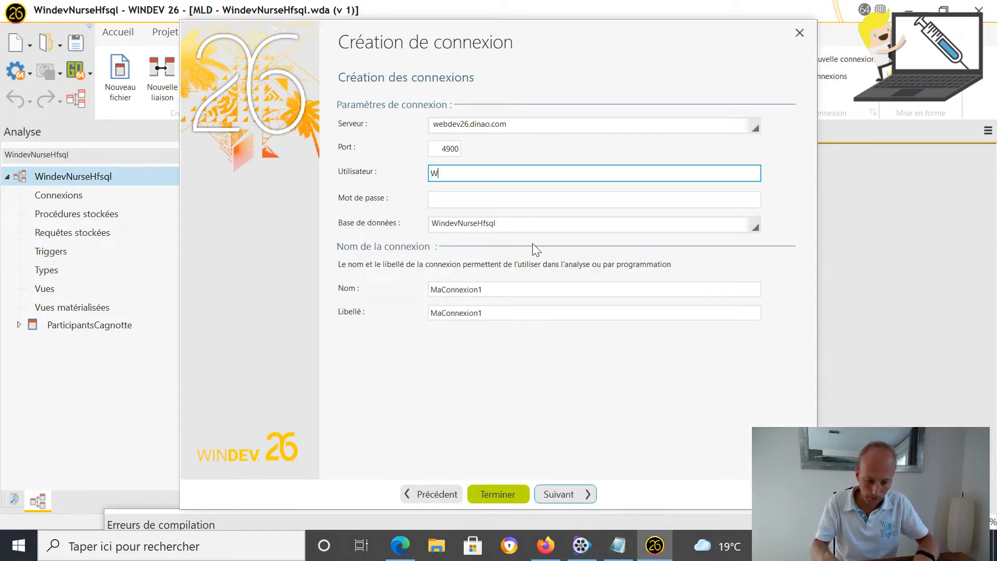
pyautogui.write('INDEVNURSE')
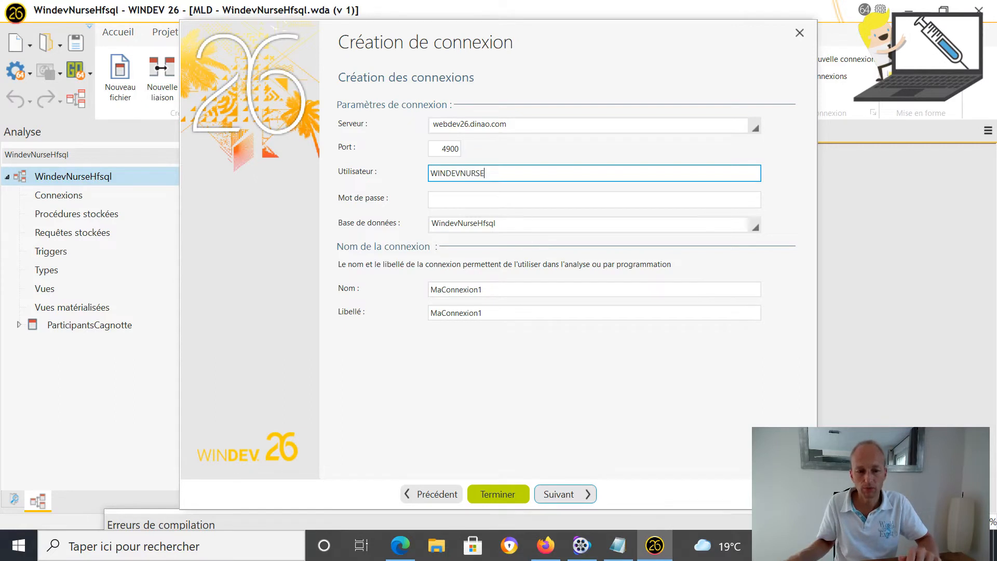
pyautogui.press('Tab')
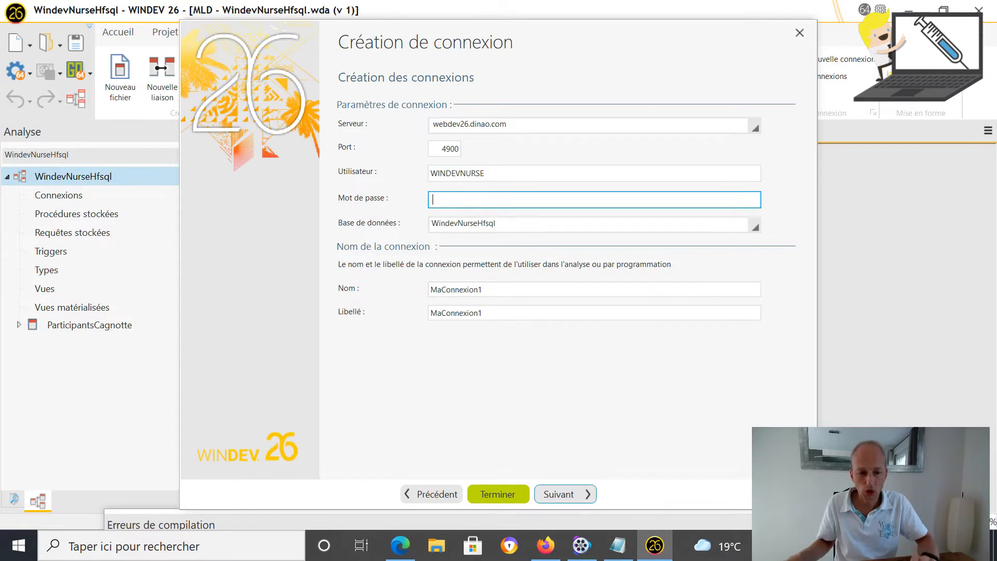
pyautogui.hotkey('ctrl', 'v')
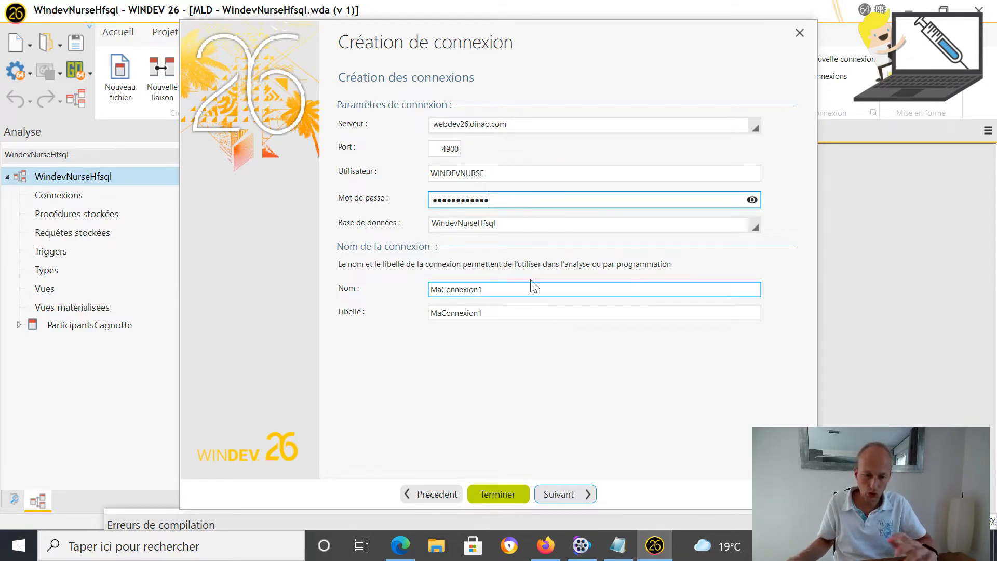
# Select WINDEVNURSE as the database for the new HFSQL Client/Serveur connection
pyautogui.click(497, 223)
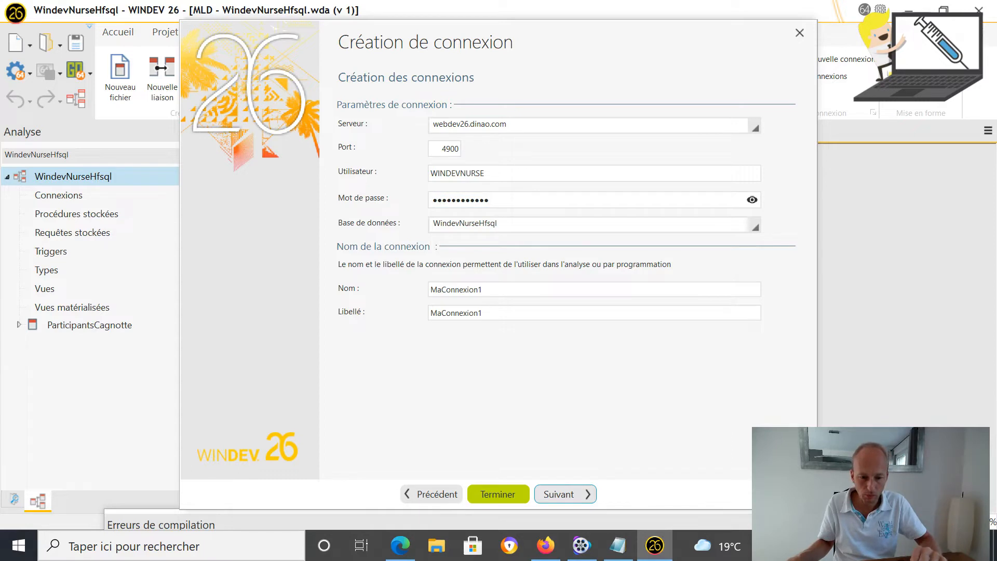
pyautogui.click(756, 227)
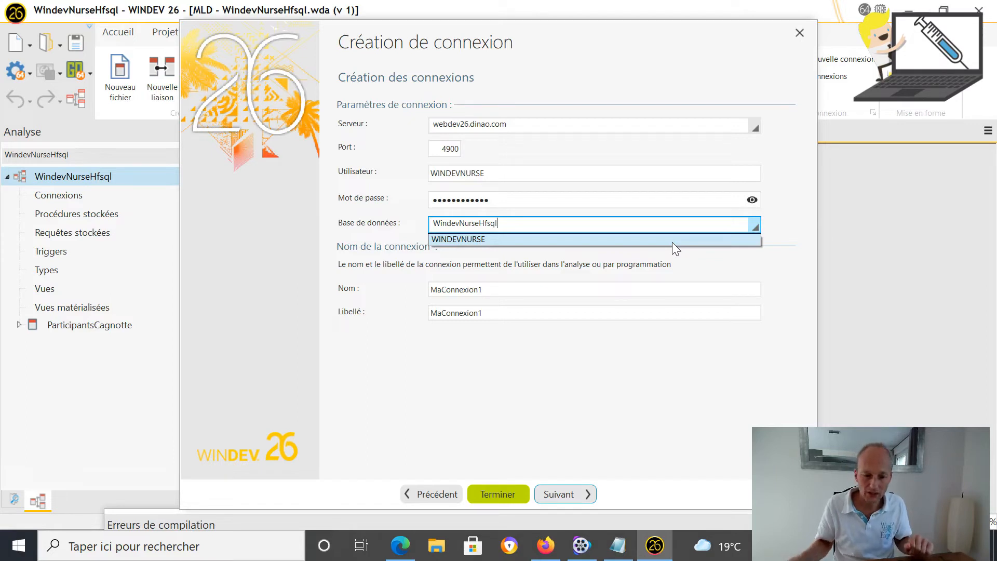
pyautogui.click(672, 242)
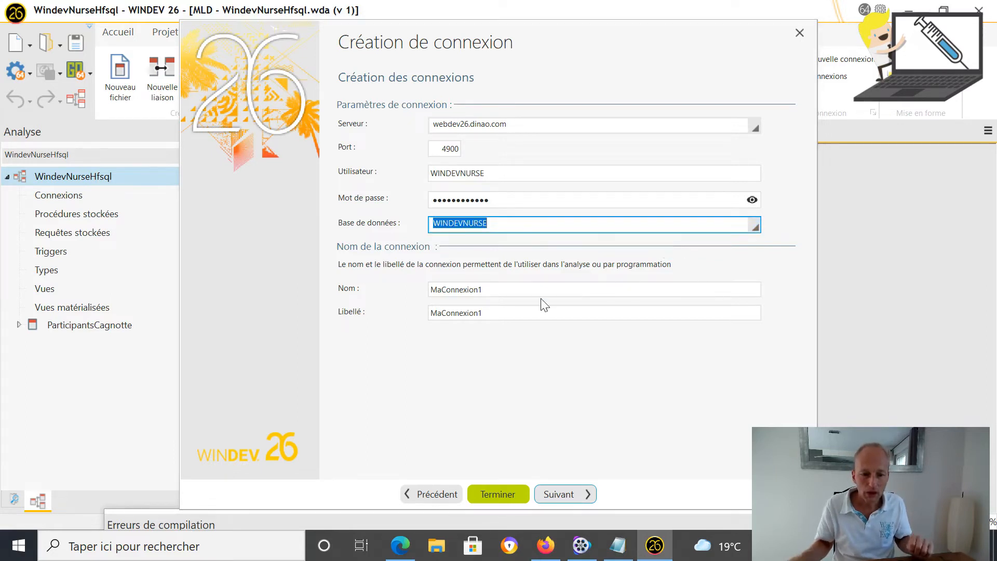
# Set both the name and the label of the connection to ConnexionServeurDistant
pyautogui.click(470, 288)
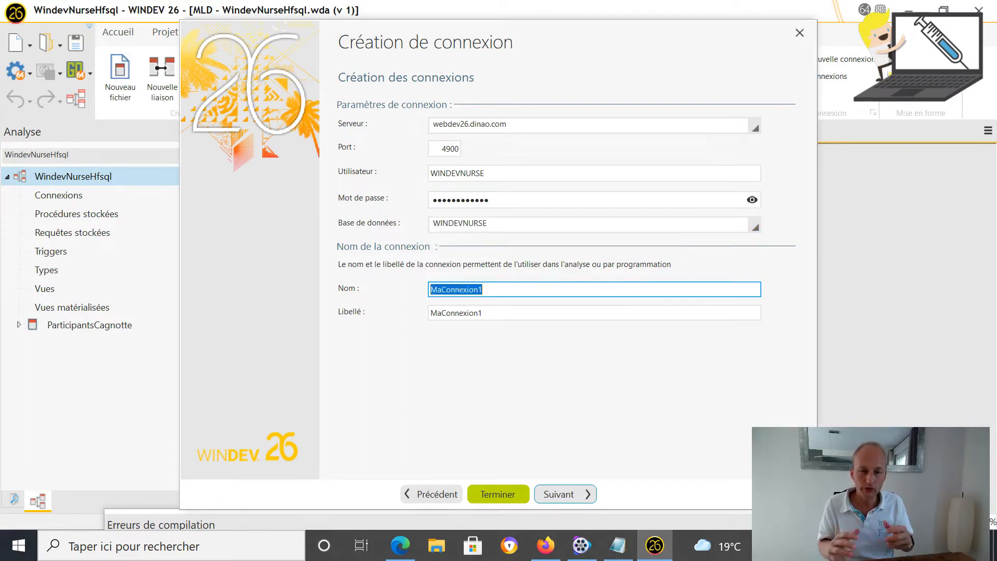
pyautogui.write('C')
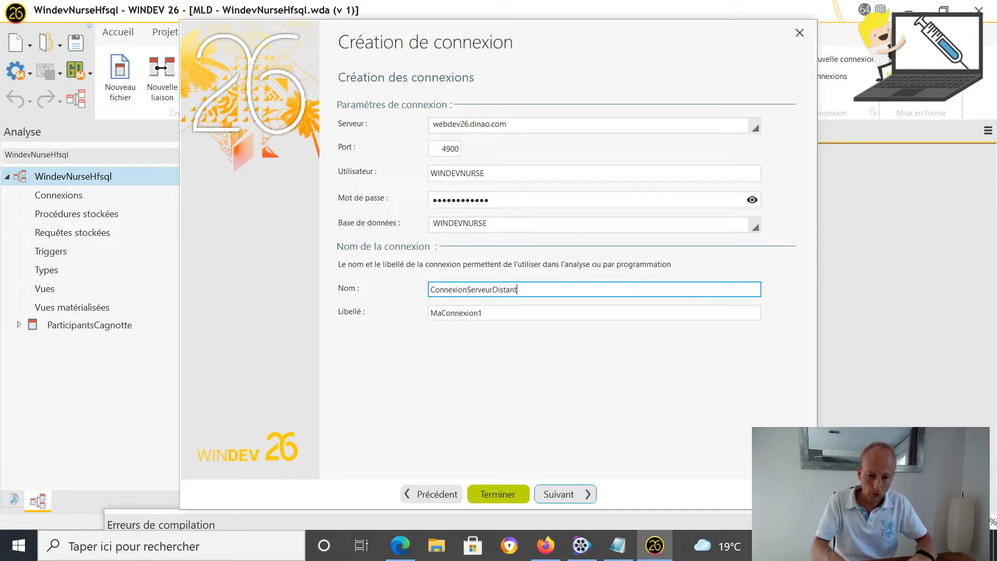
pyautogui.moveTo(527, 289); pyautogui.dragTo(345, 287)
pyautogui.hotkey('ctrl', 'c')
pyautogui.click(503, 312)
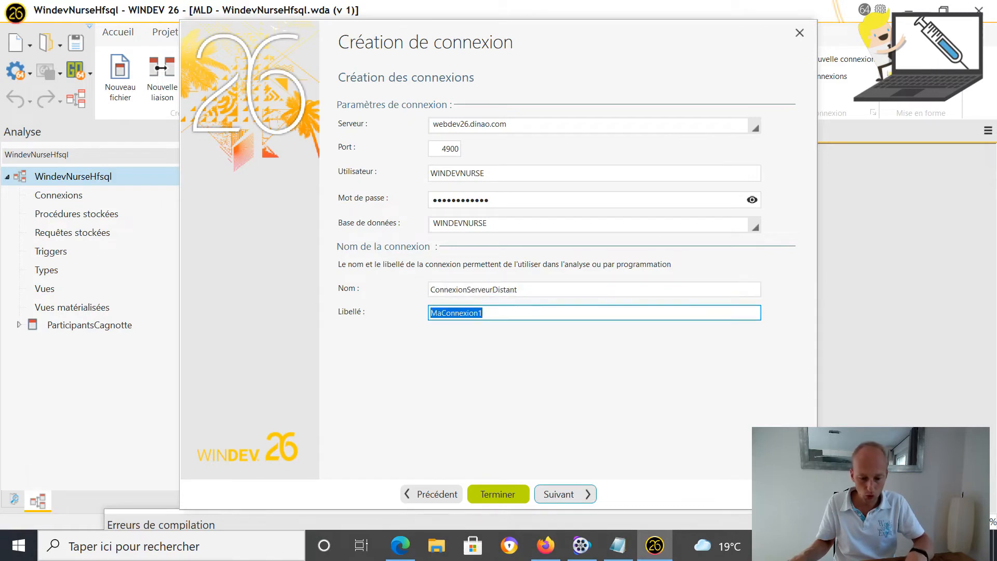
pyautogui.hotkey('ctrl', 'v')
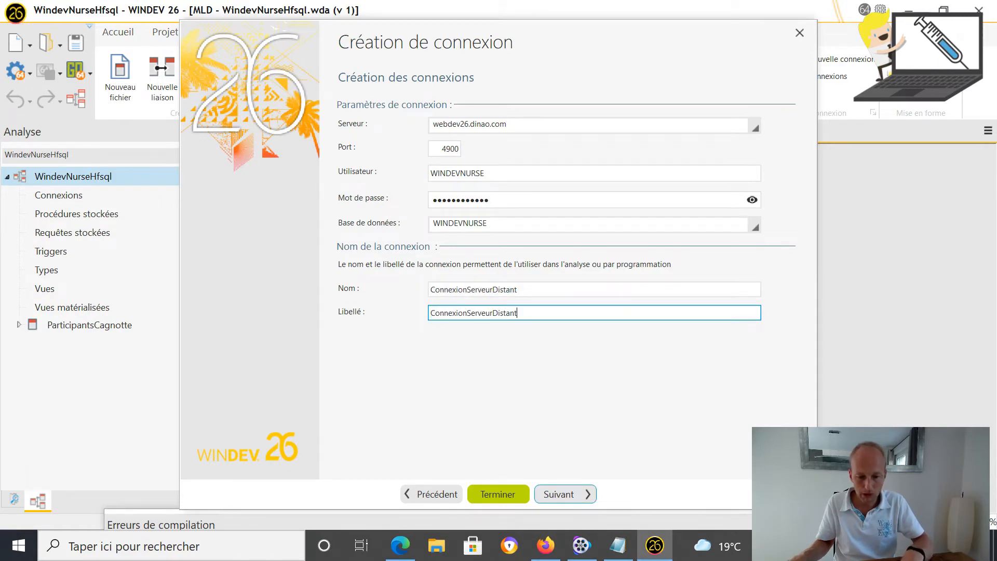
# Finish creating the ConnexionServeurDistant connection and decline associating the analysis files with it
pyautogui.click(569, 495)
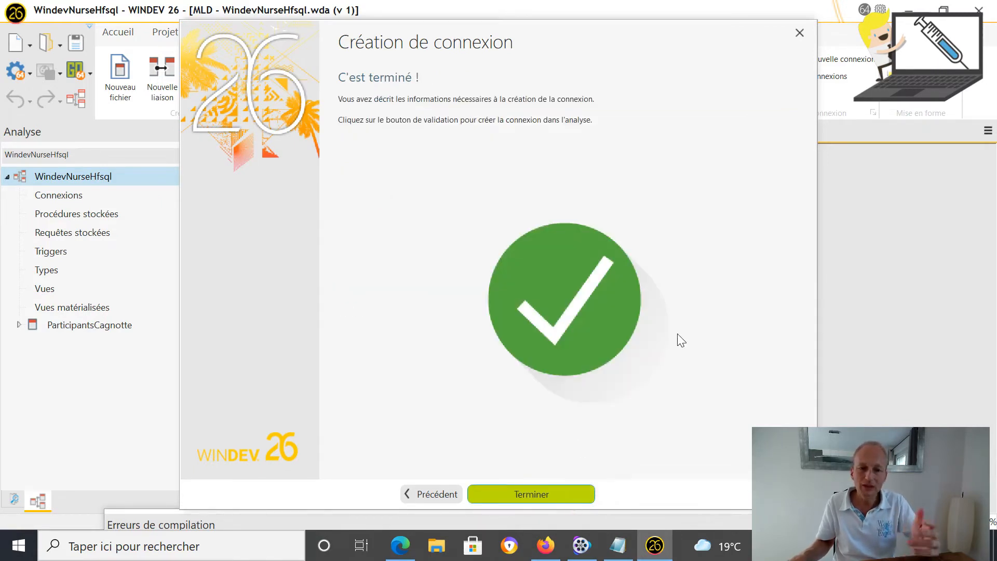
pyautogui.click(555, 488)
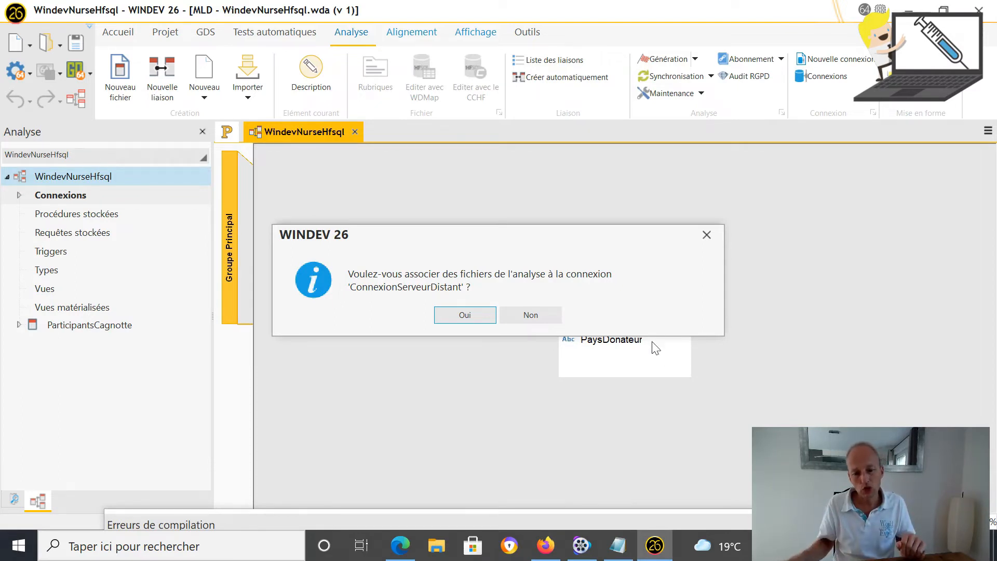
pyautogui.click(548, 312)
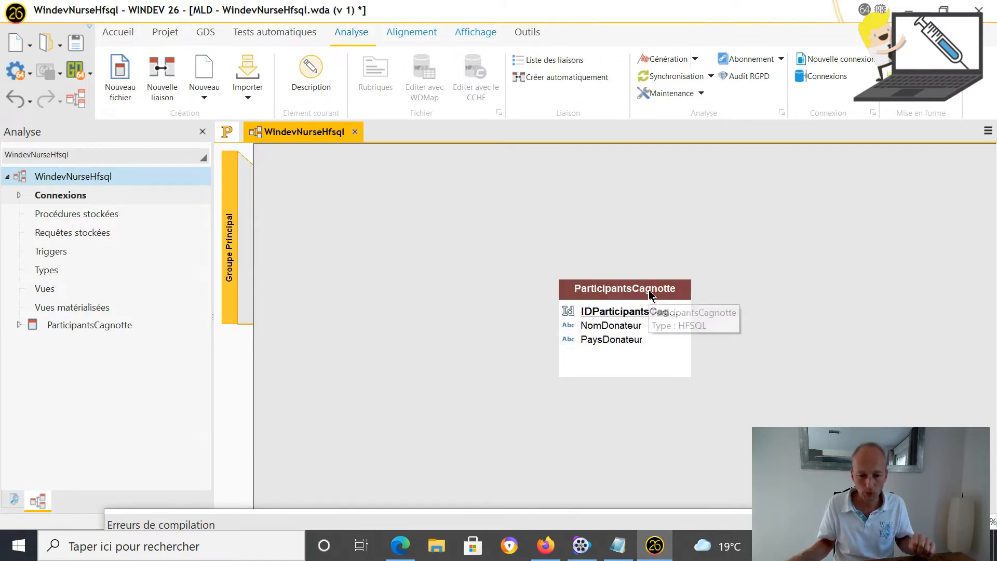
# Move the ParticipantsCagnotte file up and to the left in the diagram, then view and close its item description
pyautogui.moveTo(650, 294); pyautogui.dragTo(442, 227)
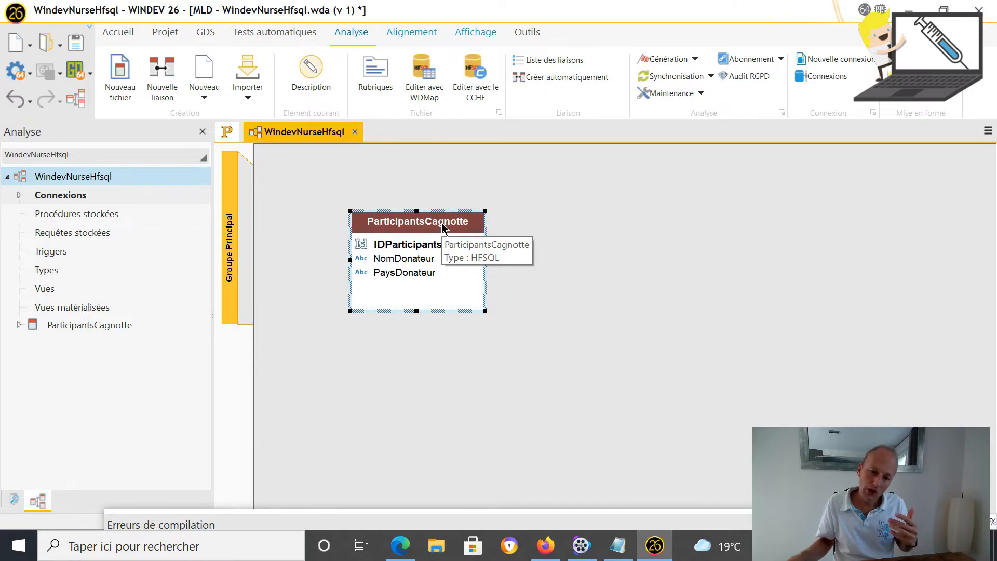
pyautogui.doubleClick(443, 227)
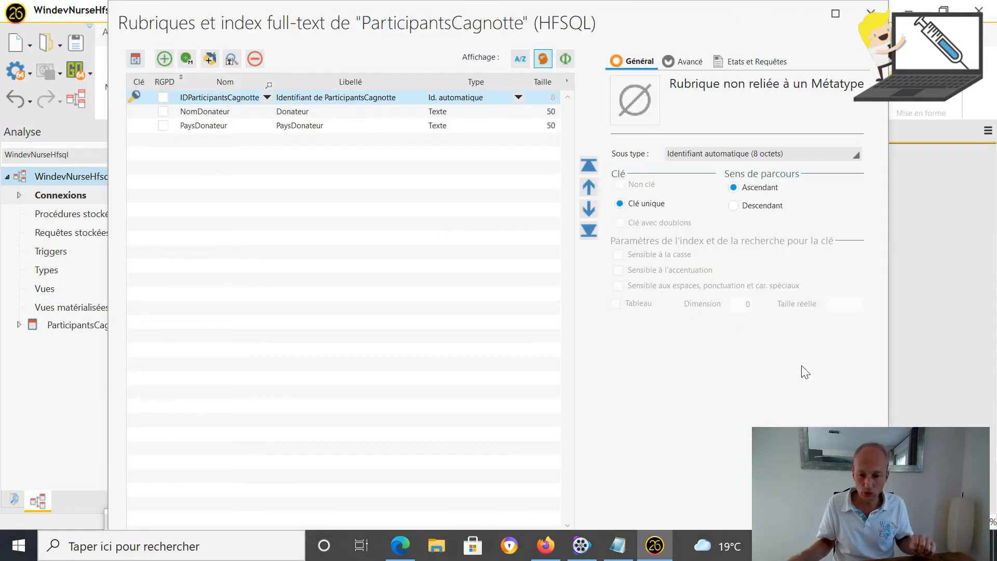
pyautogui.moveTo(871, 404); pyautogui.dragTo(859, 339)
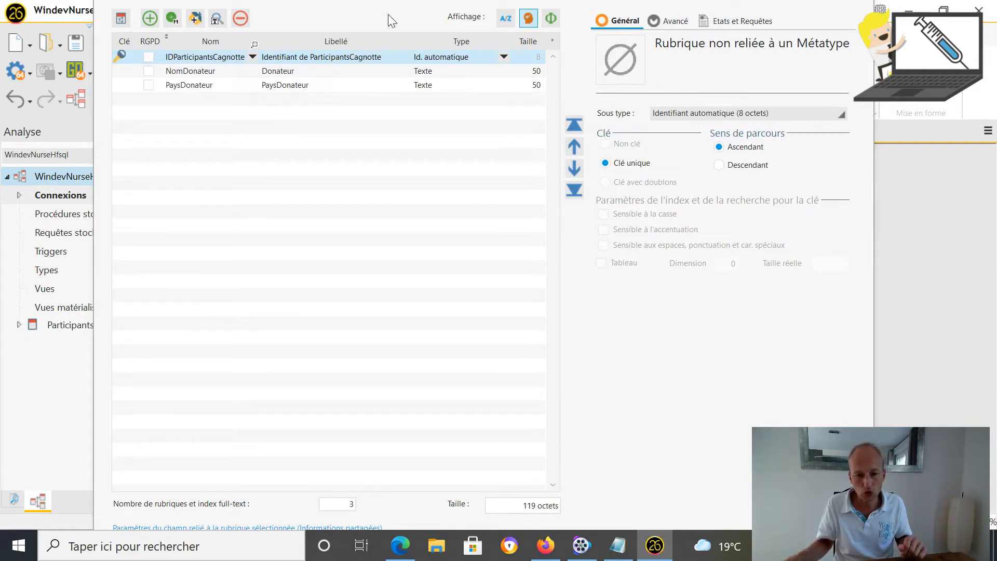
pyautogui.press('Return')
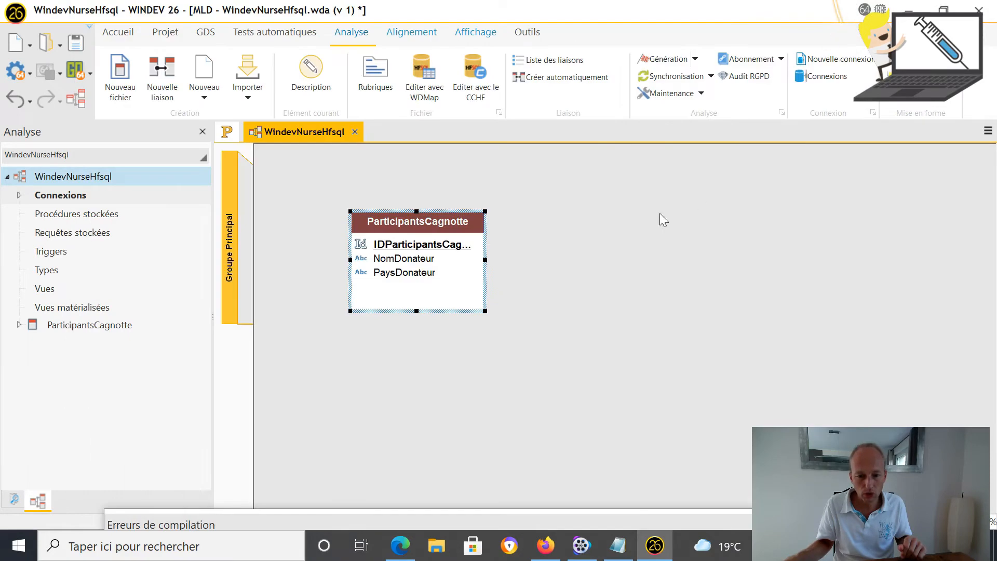
# In the ParticipantsCagnotte data file description, set the type to HFSQL Client/Serveur with the ConnexionServeurDistant connection and validate
pyautogui.rightClick(401, 224)
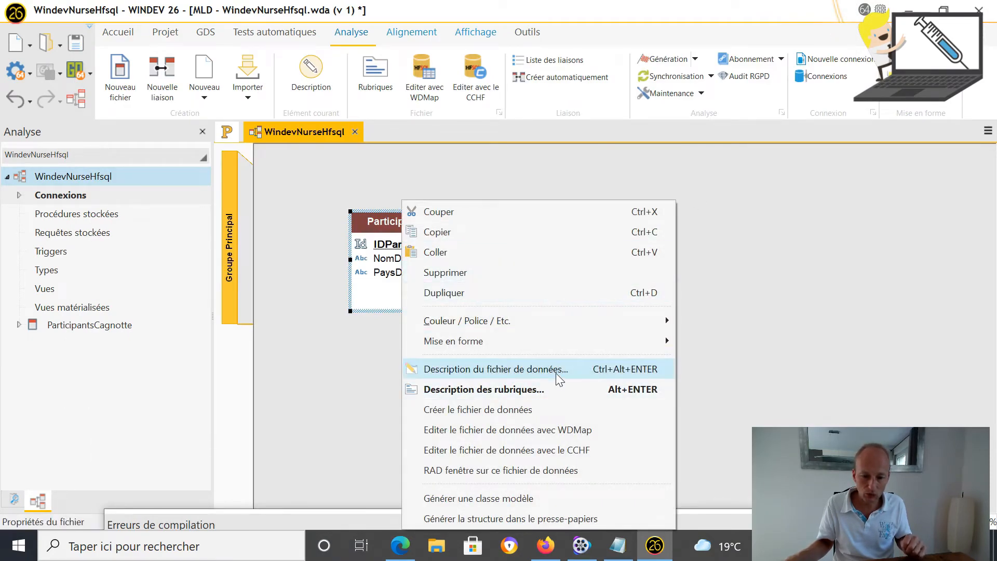
pyautogui.rightClick(371, 217)
pyautogui.click(494, 369)
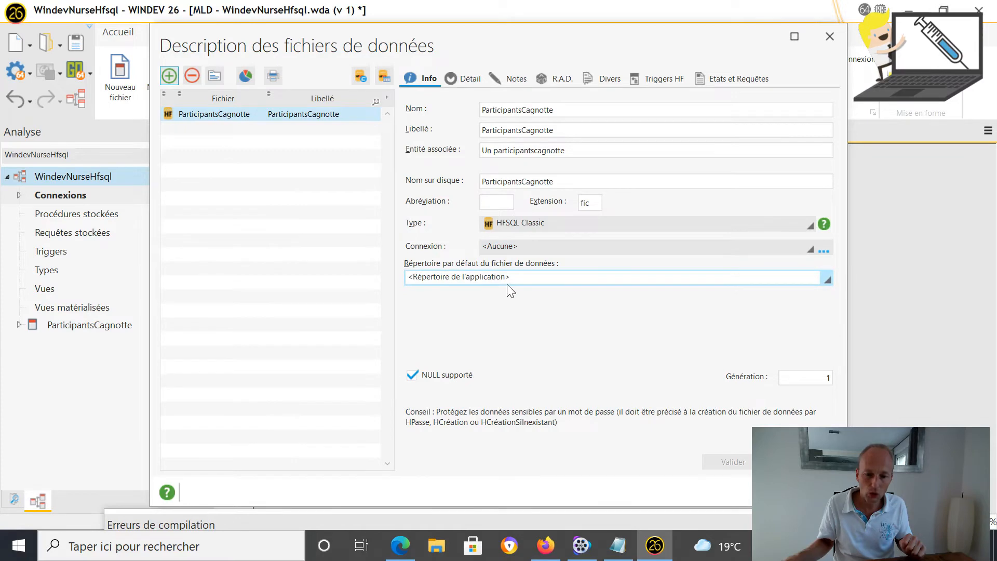
pyautogui.click(812, 224)
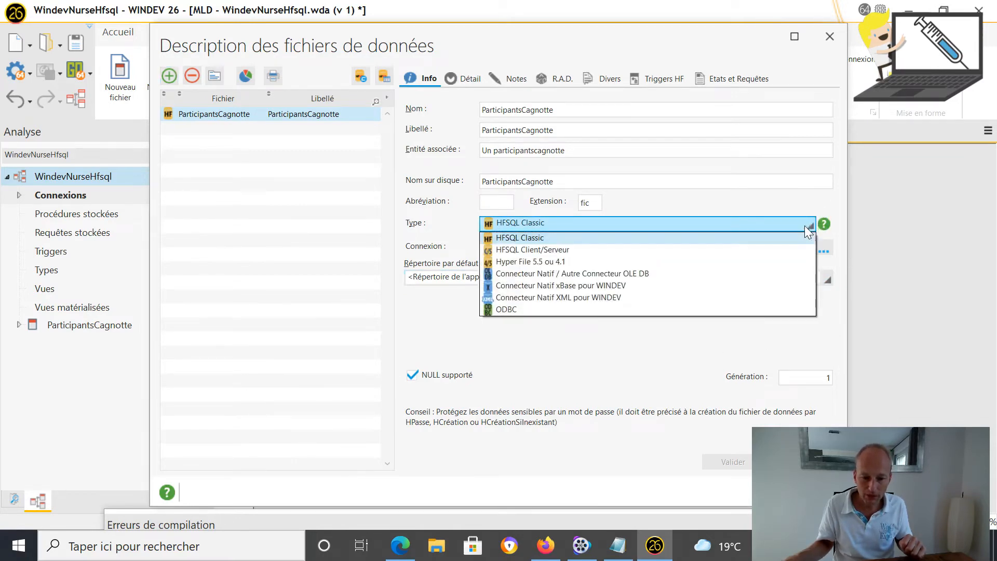
pyautogui.click(785, 249)
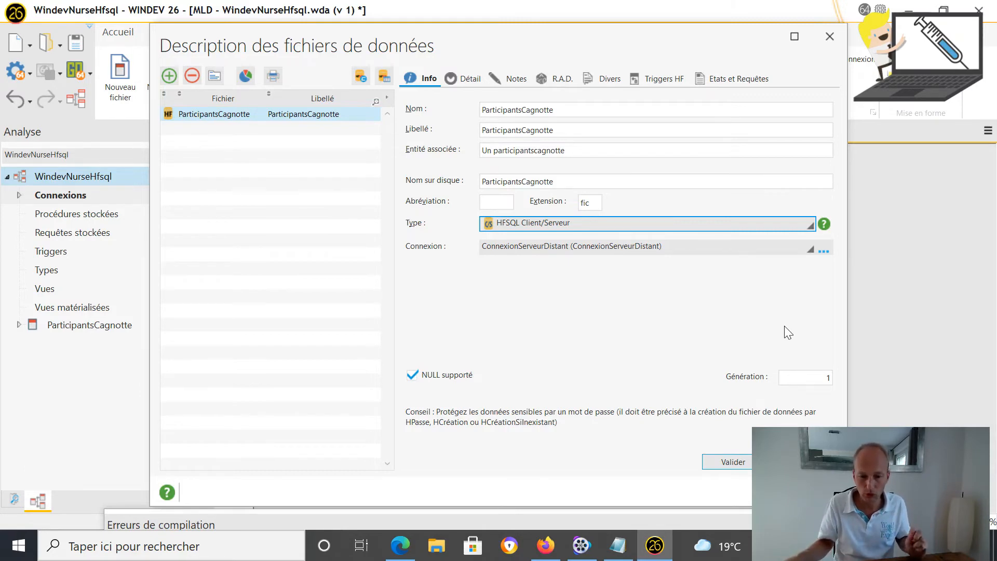
pyautogui.click(737, 464)
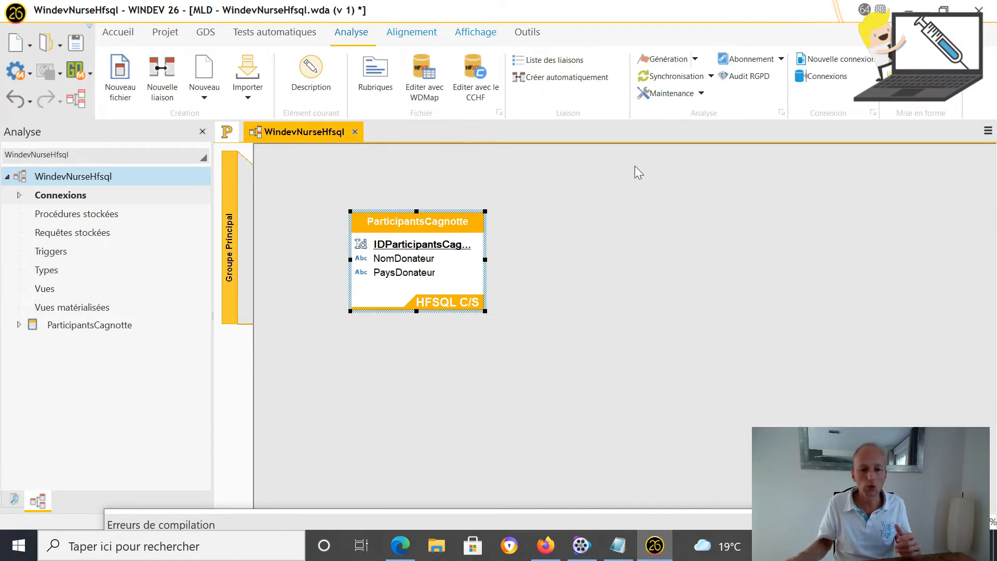
# Close the WindevNurseHfsql analysis, saving its modifications and applying them to the project
pyautogui.click(355, 132)
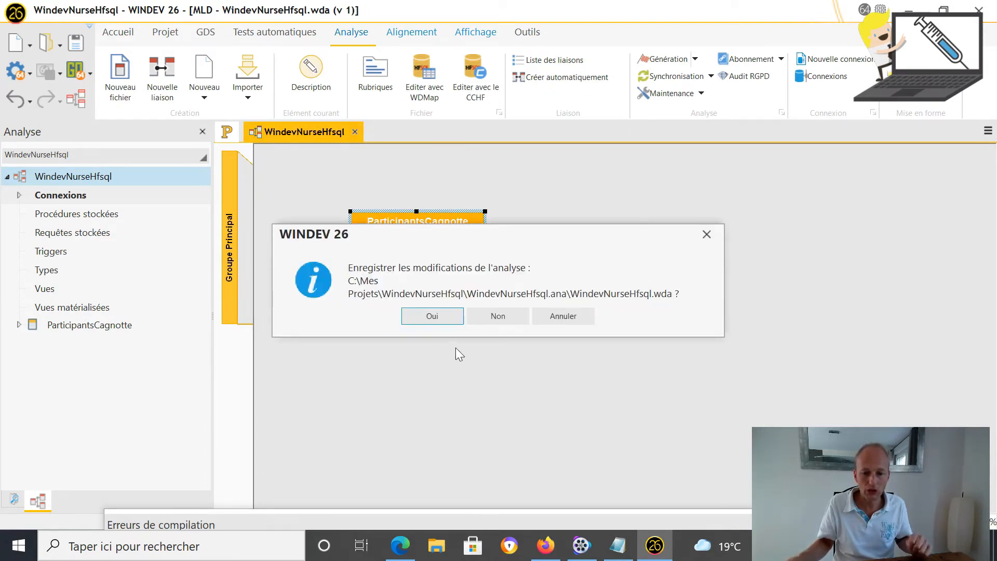
pyautogui.click(437, 313)
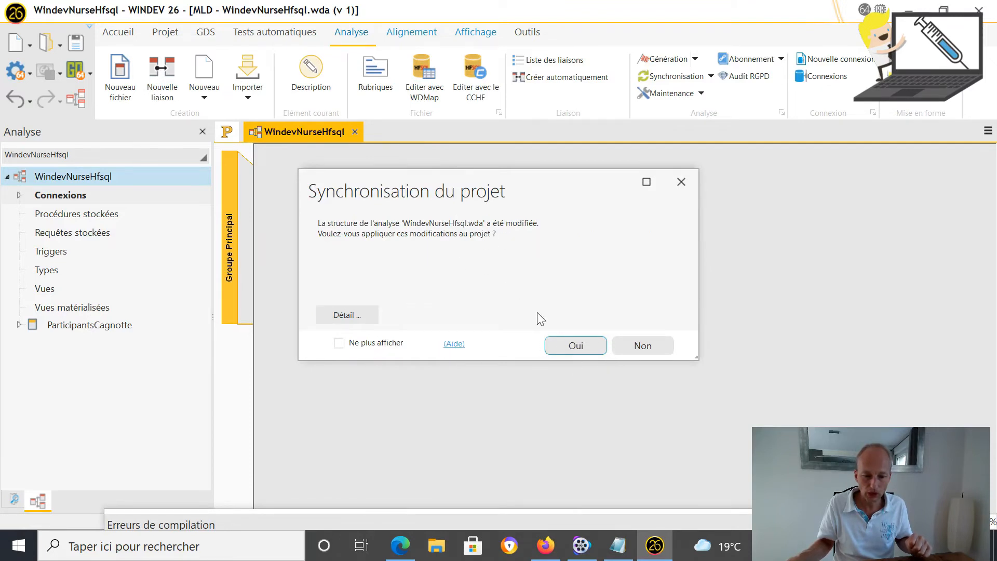
pyautogui.click(575, 346)
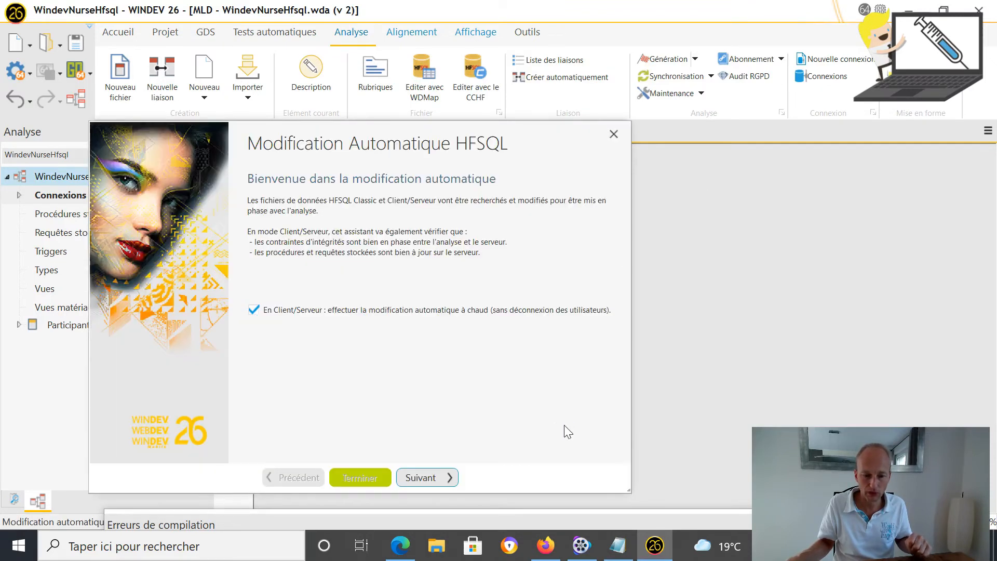
# Examine the directory and server search locations proposed by the automatic HFSQL modification wizard
pyautogui.click(439, 477)
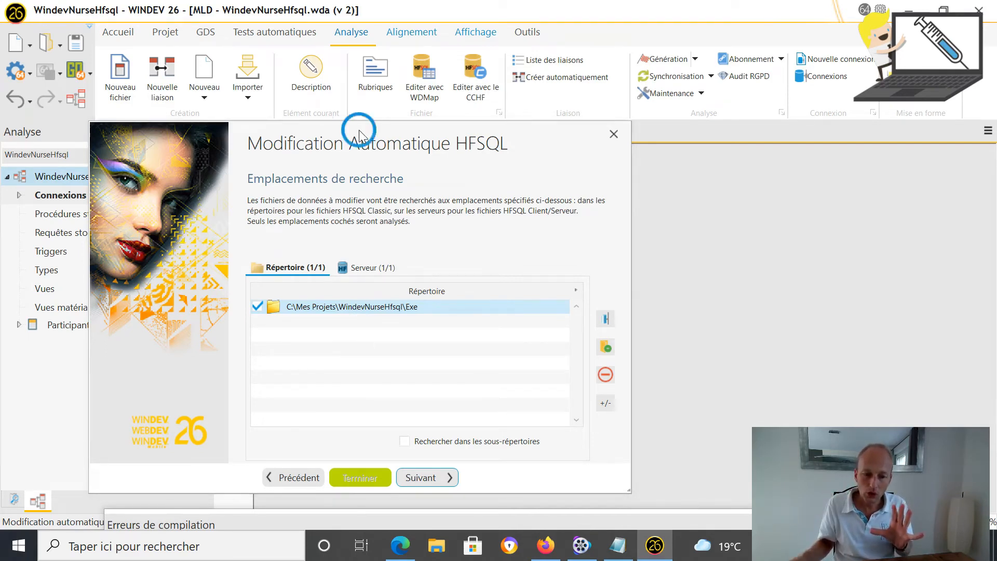
pyautogui.moveTo(360, 136); pyautogui.dragTo(555, 111)
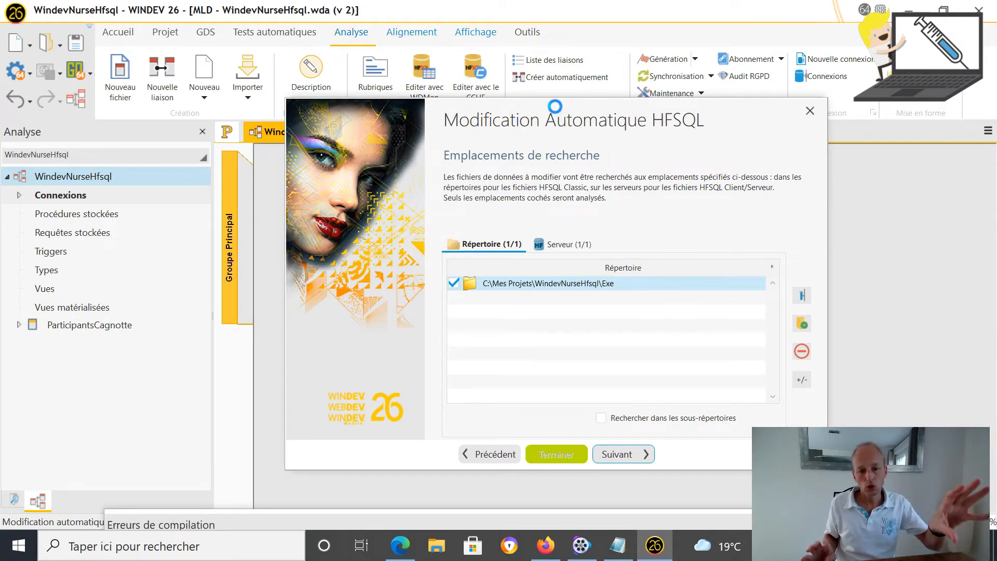
pyautogui.click(576, 245)
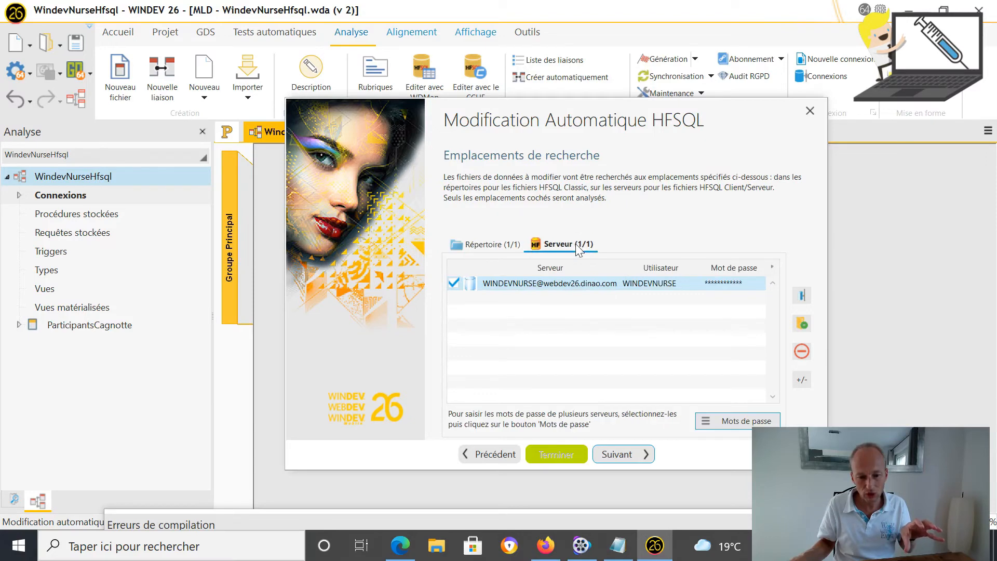
pyautogui.rightClick(606, 330)
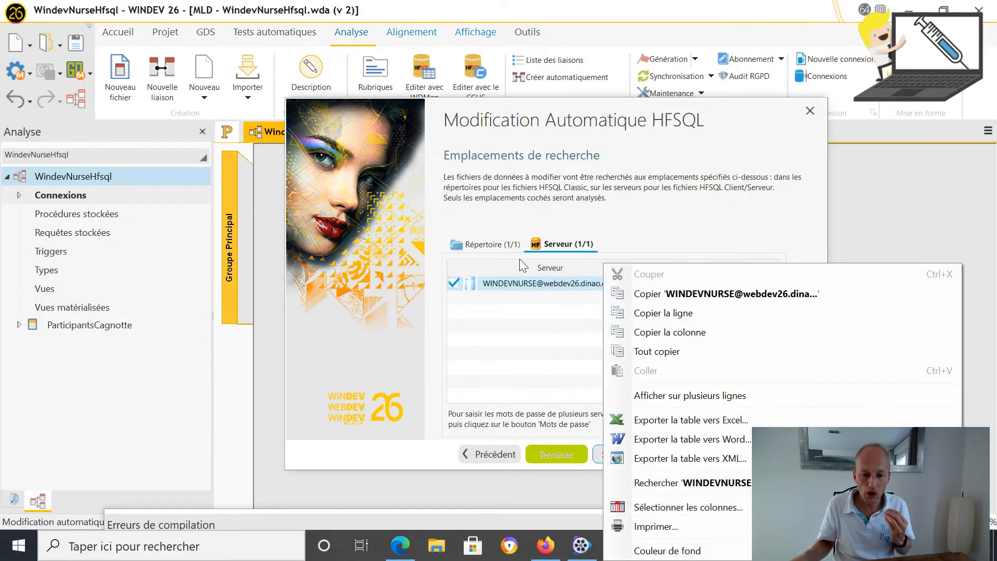
pyautogui.click(488, 248)
pyautogui.click(490, 245)
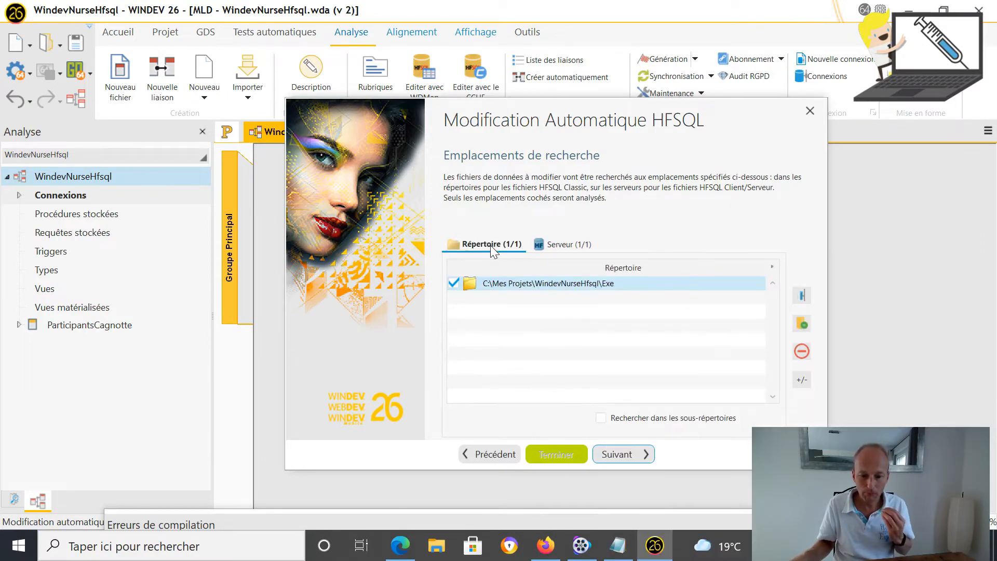
pyautogui.click(552, 245)
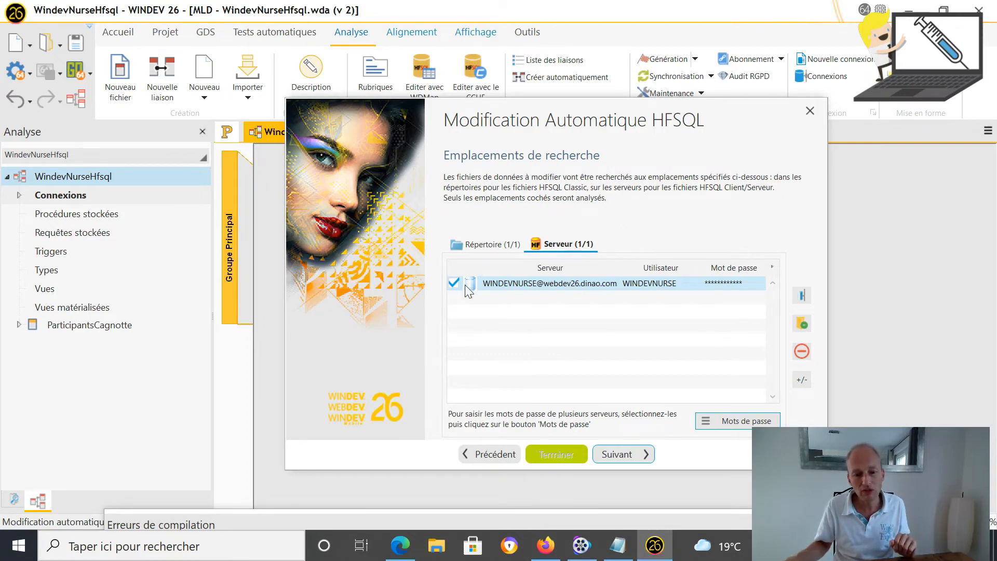
pyautogui.click(485, 244)
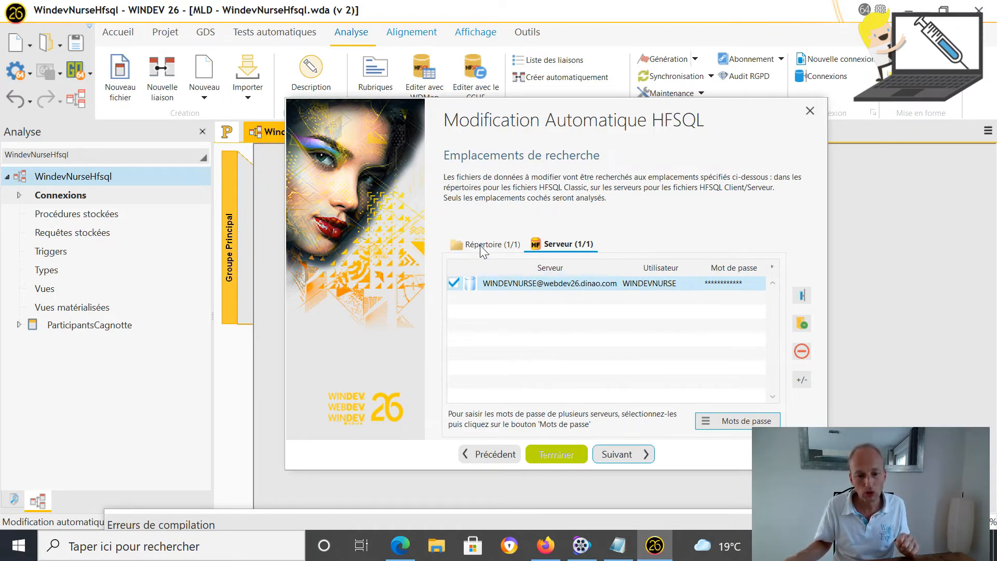
pyautogui.click(540, 244)
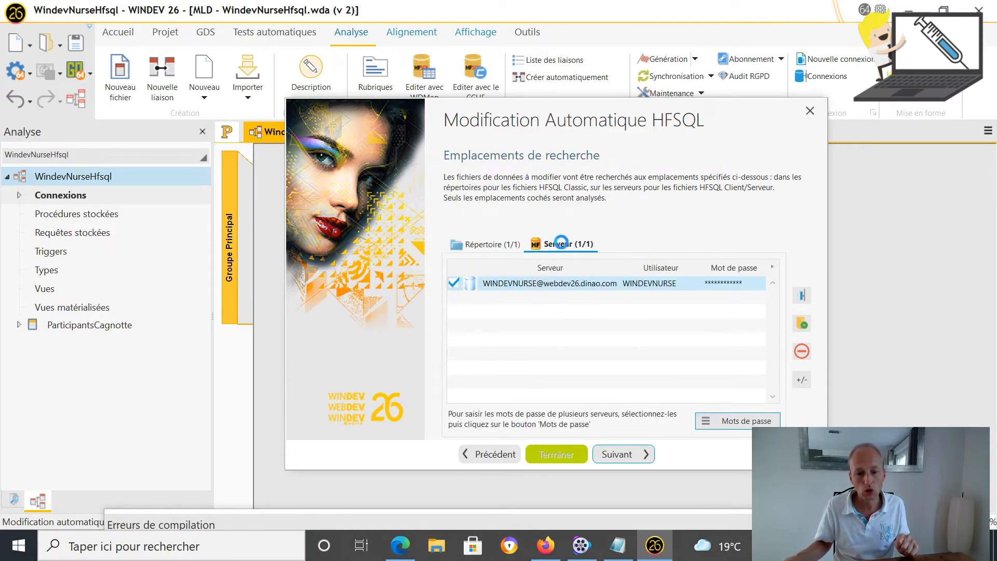
pyautogui.click(485, 248)
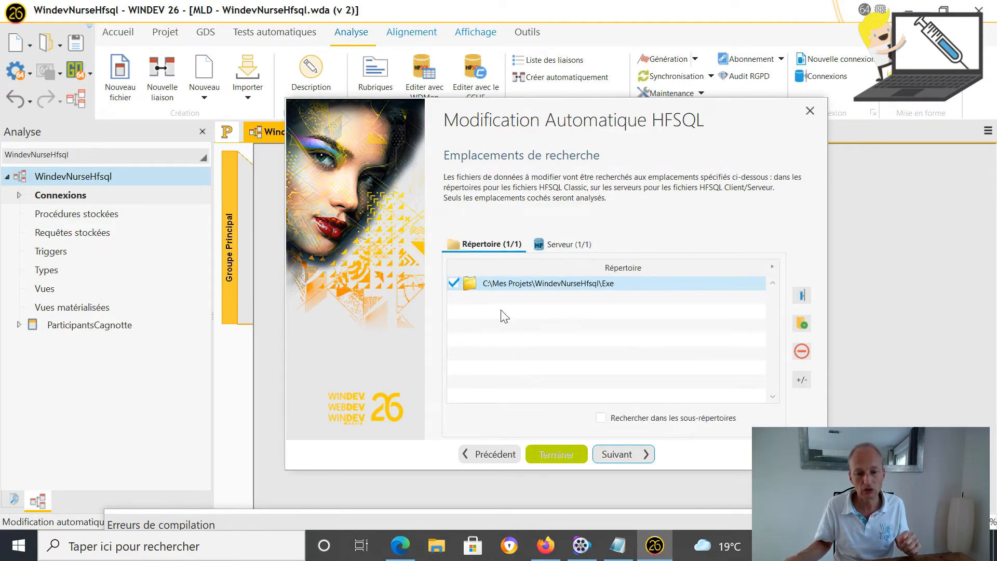
# Run the data file search in the checked locations and exit the automatic modification without selecting further ones
pyautogui.click(638, 455)
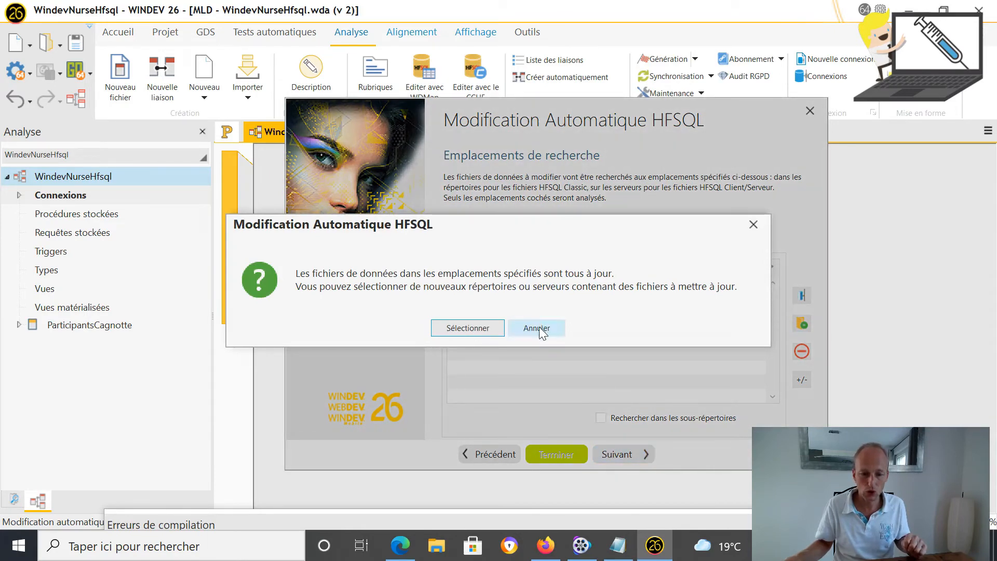
pyautogui.click(538, 328)
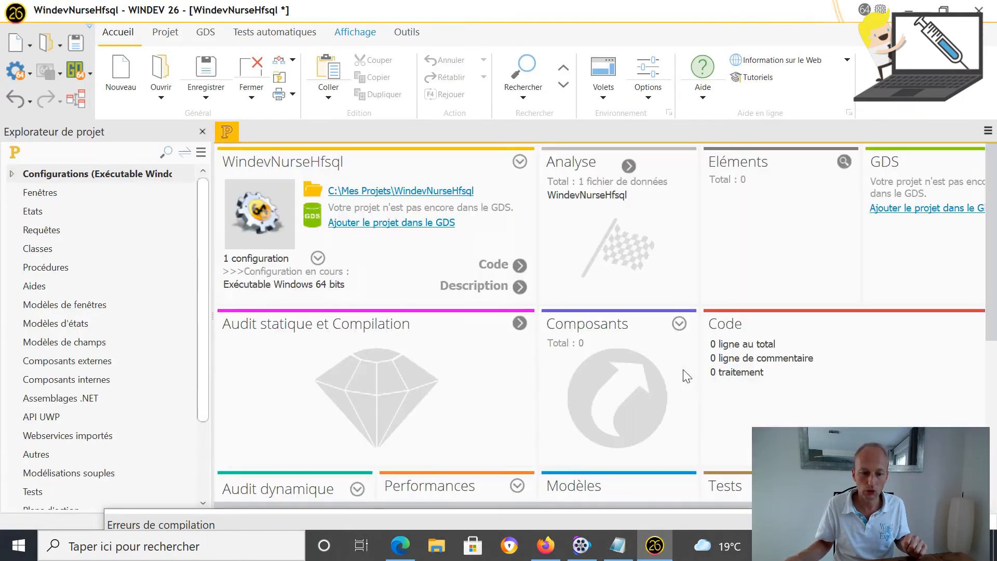
# Add a 50-character text item named RegionDonateur to the ParticipantsCagnotte data file in the analysis and validate the description
pyautogui.click(629, 167)
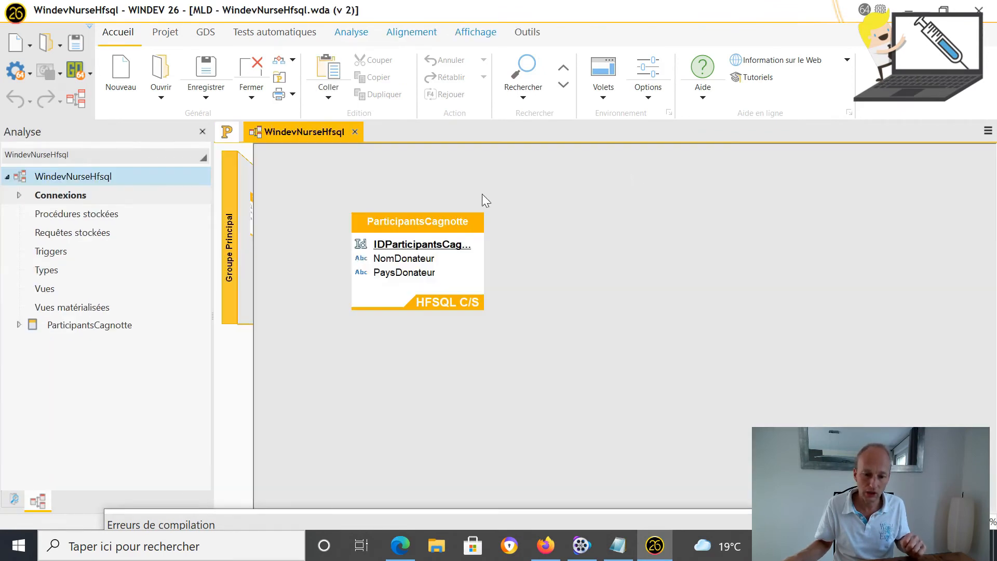
pyautogui.doubleClick(447, 223)
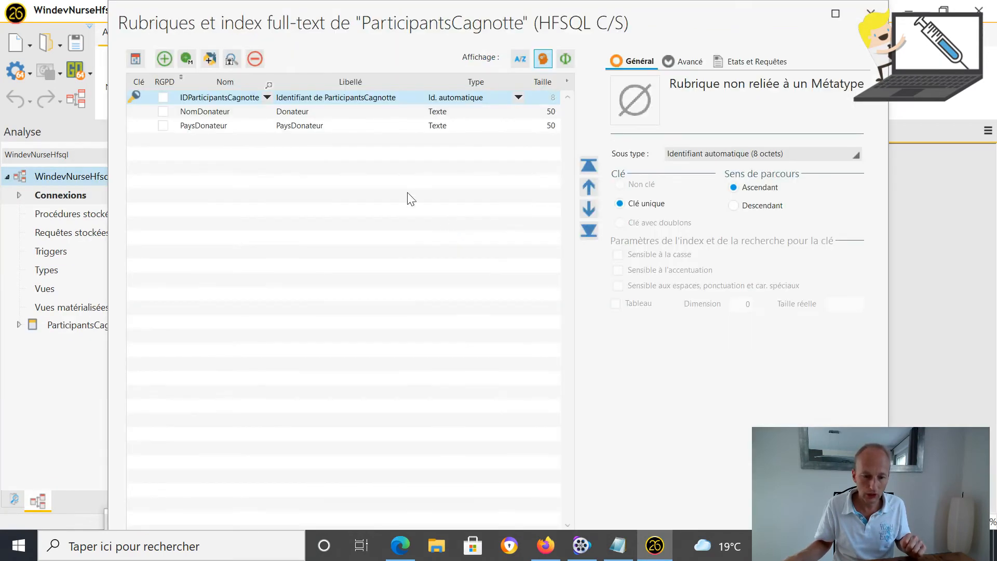
pyautogui.click(214, 139)
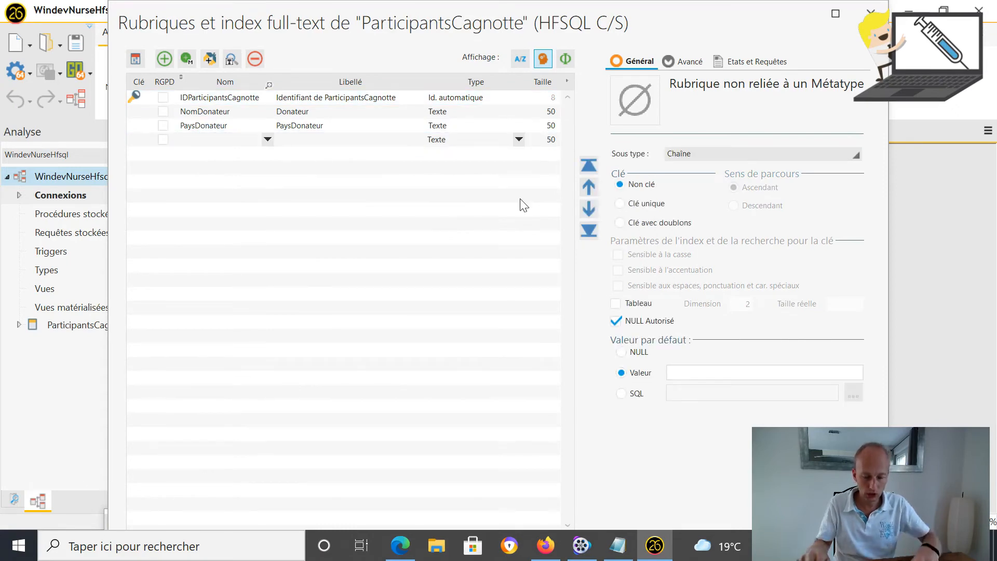
pyautogui.write('Region')
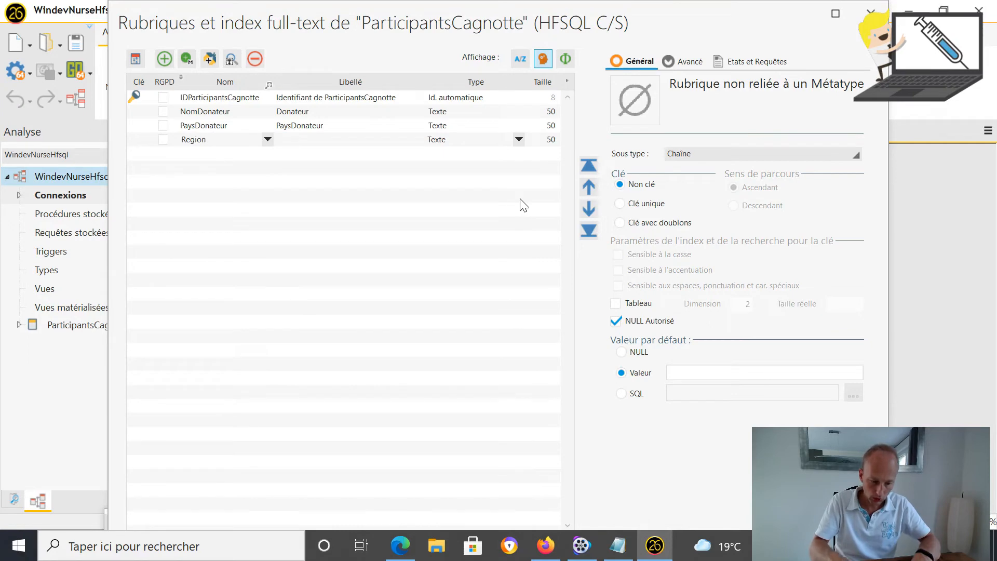
pyautogui.write('Donateur')
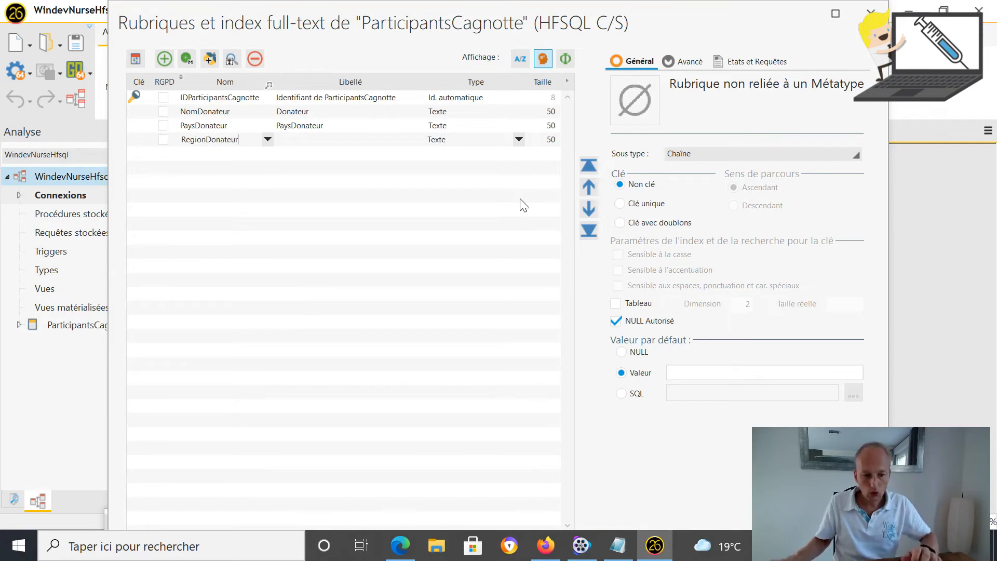
pyautogui.press('Return')
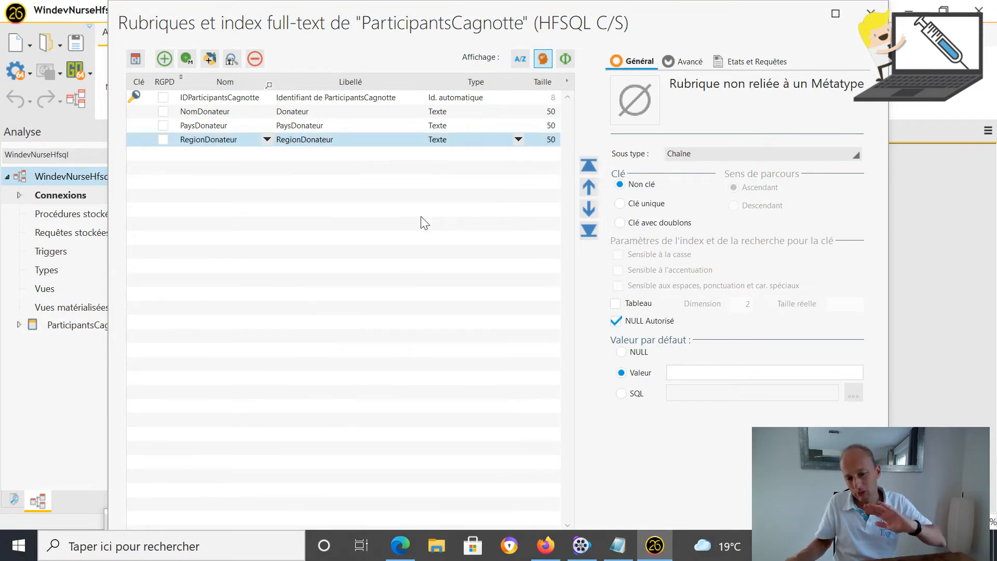
pyautogui.moveTo(866, 443); pyautogui.dragTo(867, 338)
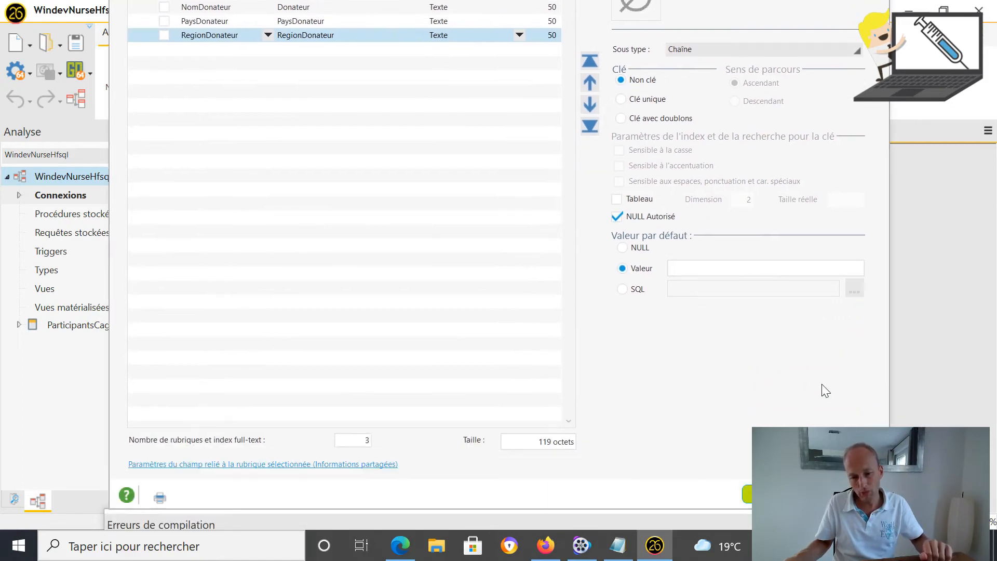
pyautogui.click(748, 495)
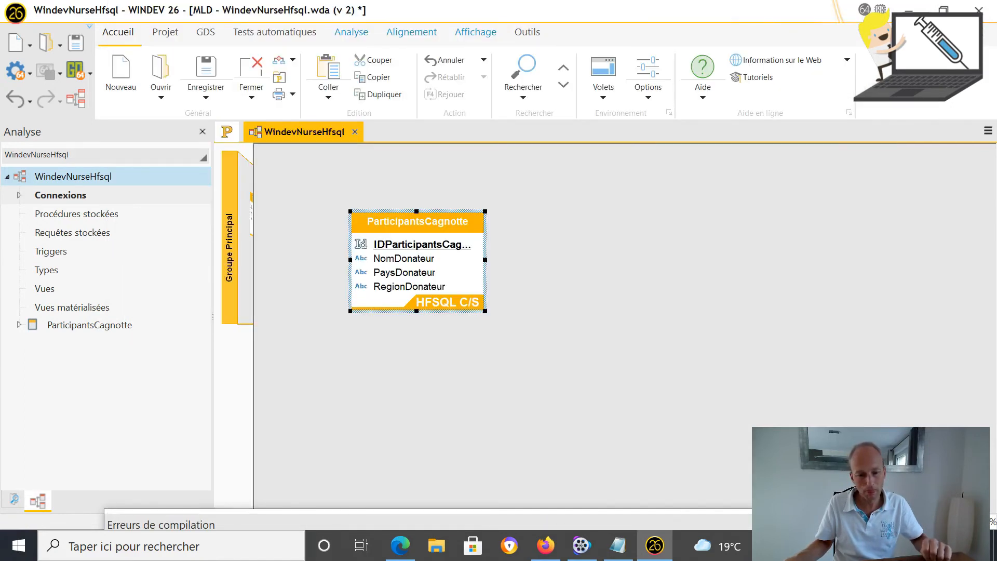
# Close the WindevNurseHfsql analysis, saving its changes and applying the structure modifications to the project
pyautogui.click(357, 133)
pyautogui.click(450, 318)
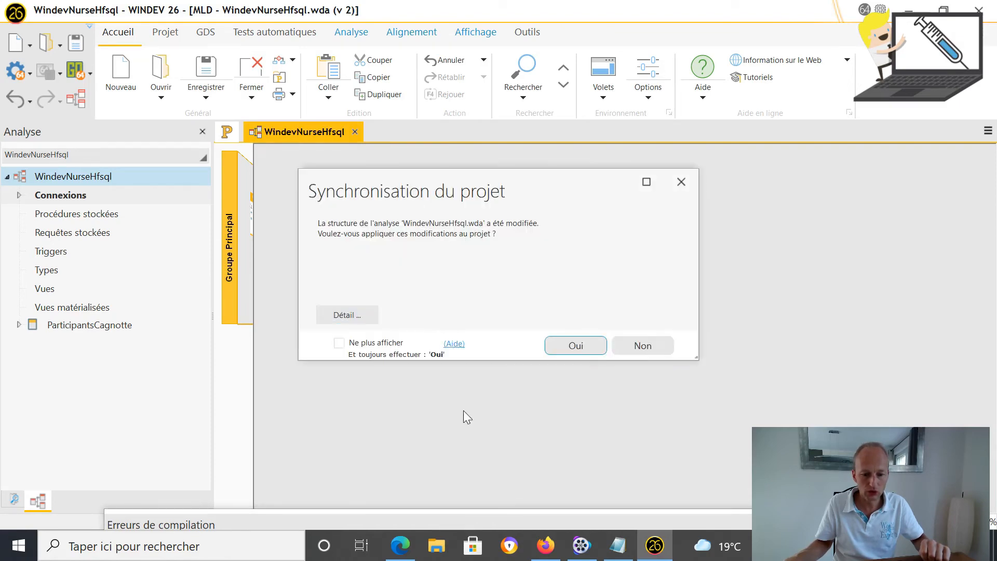
pyautogui.click(575, 346)
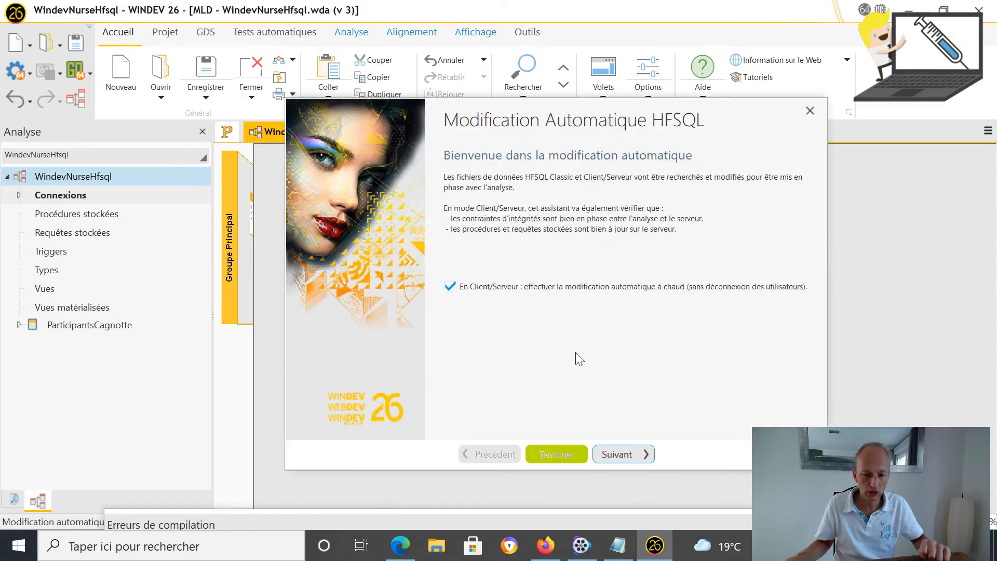
# Run the automatic HFSQL modification on the checked directory and server locations, and exit it without selecting further ones
pyautogui.click(623, 453)
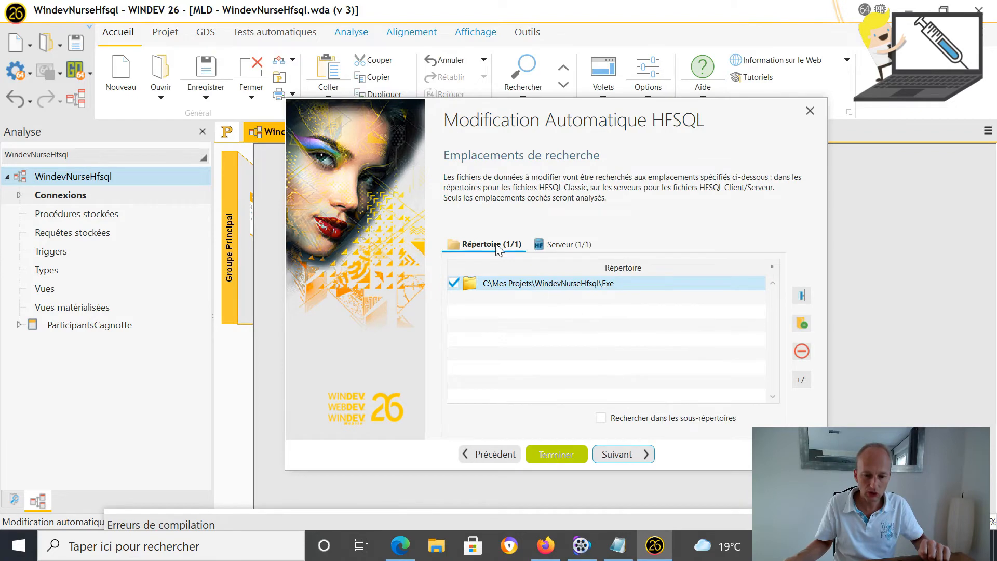
pyautogui.click(553, 247)
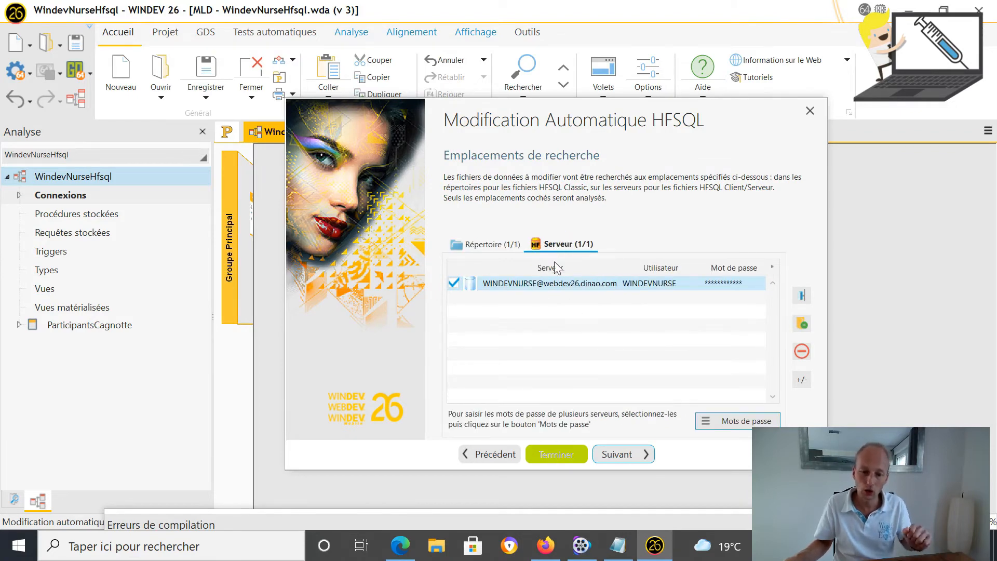
pyautogui.click(629, 456)
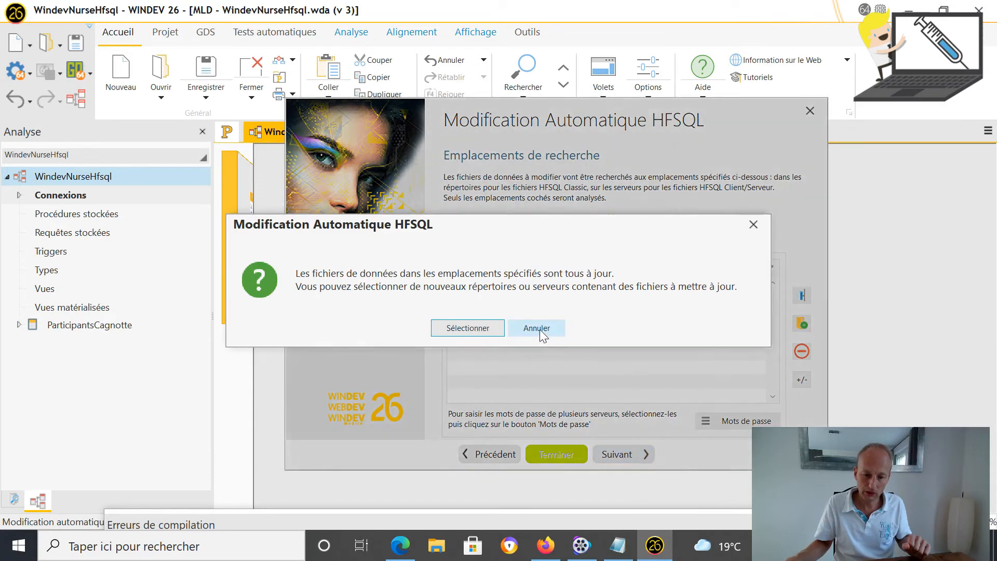
pyautogui.click(540, 329)
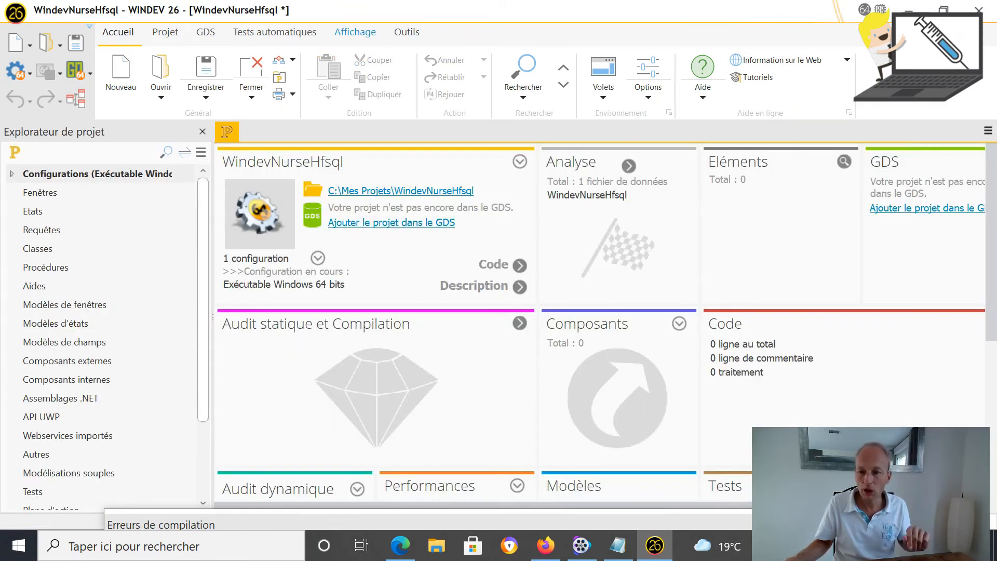
# Quit WINDEV, saving the modified WindevNurseHfsql project
pyautogui.click(982, 19)
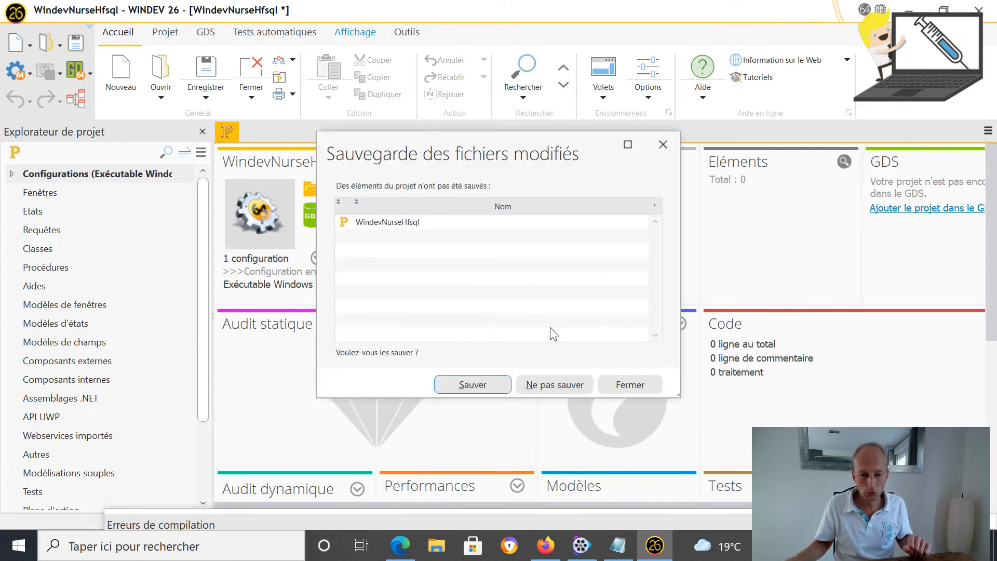
pyautogui.click(475, 383)
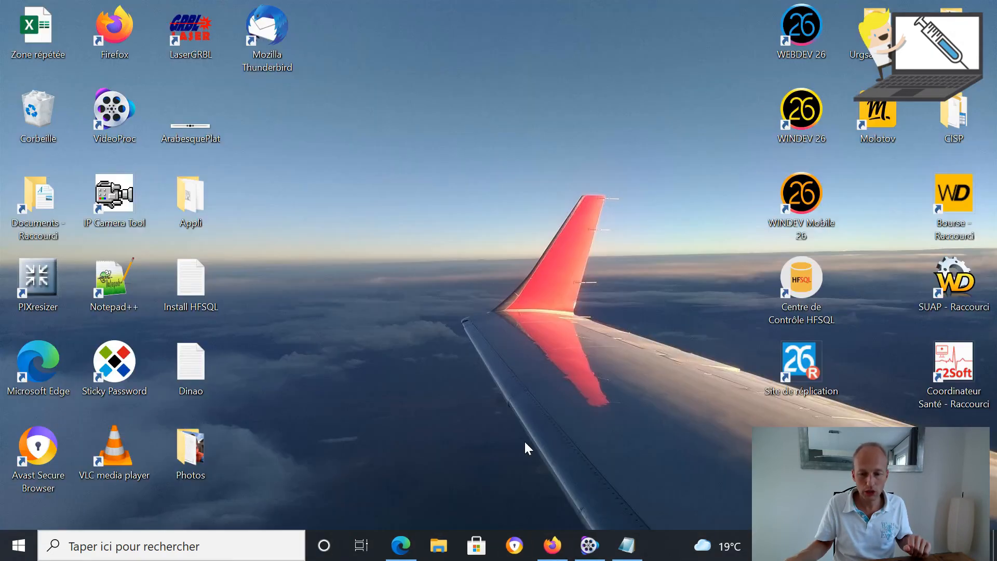
# Switch to the Centre de Contrôle HFSQL and connect to the server with the recent DINAO-WEBDEV26 connection
pyautogui.doubleClick(796, 288)
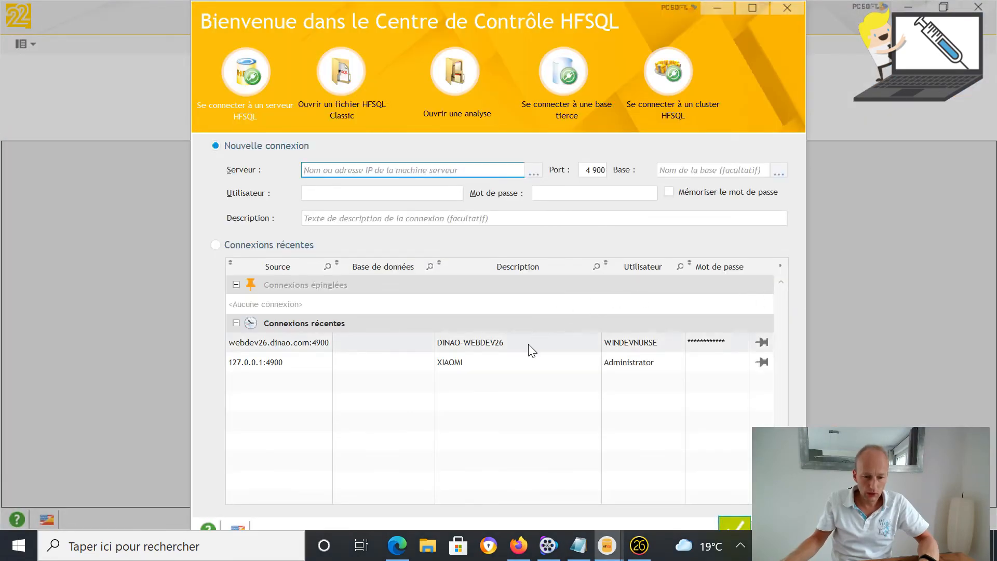
pyautogui.click(529, 344)
pyautogui.doubleClick(528, 344)
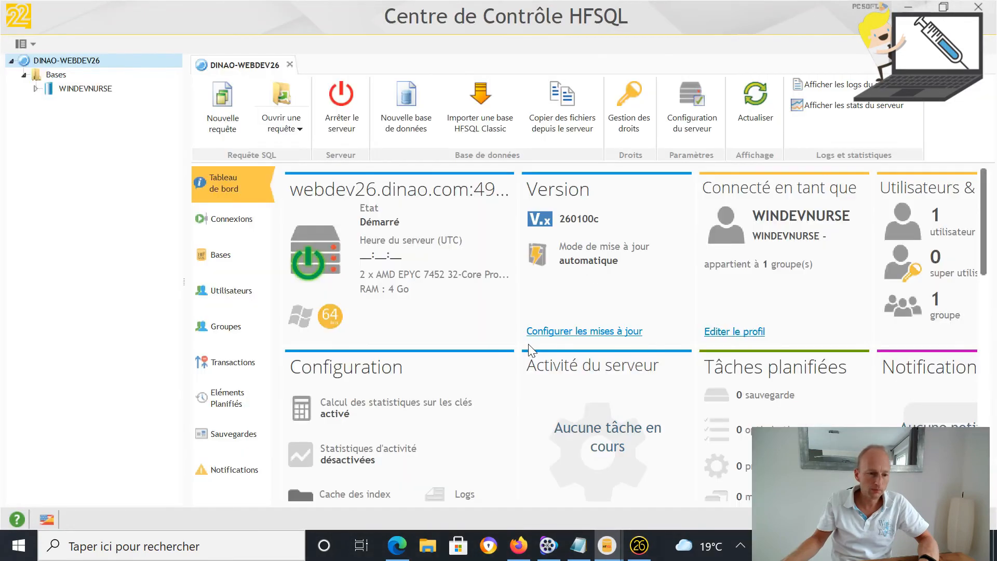
# Open the ParticipantsCagnotte file of the WINDEVNURSE database, examine its records including the RegionDonateur column, and close its view
pyautogui.click(34, 87)
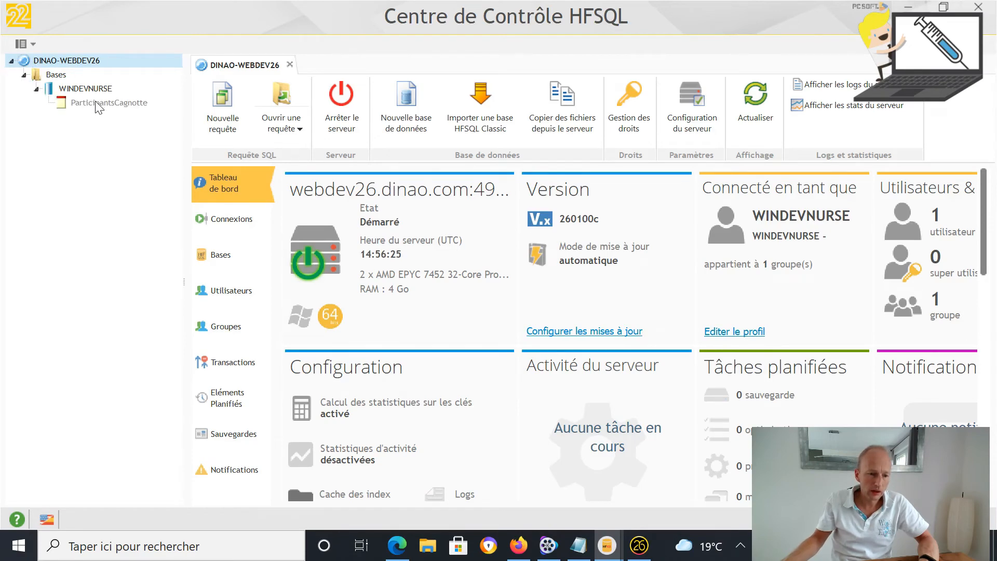
pyautogui.click(100, 104)
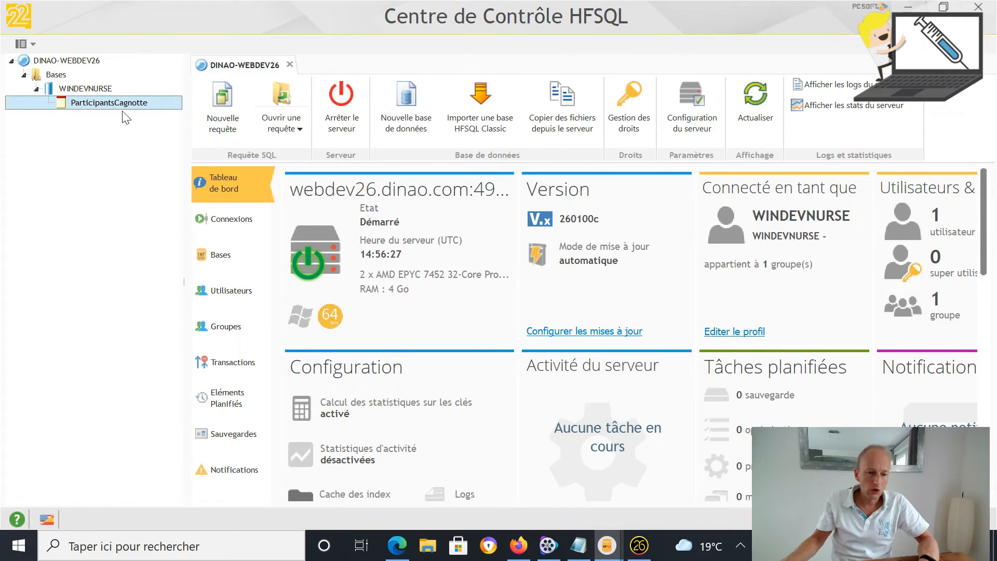
pyautogui.doubleClick(147, 107)
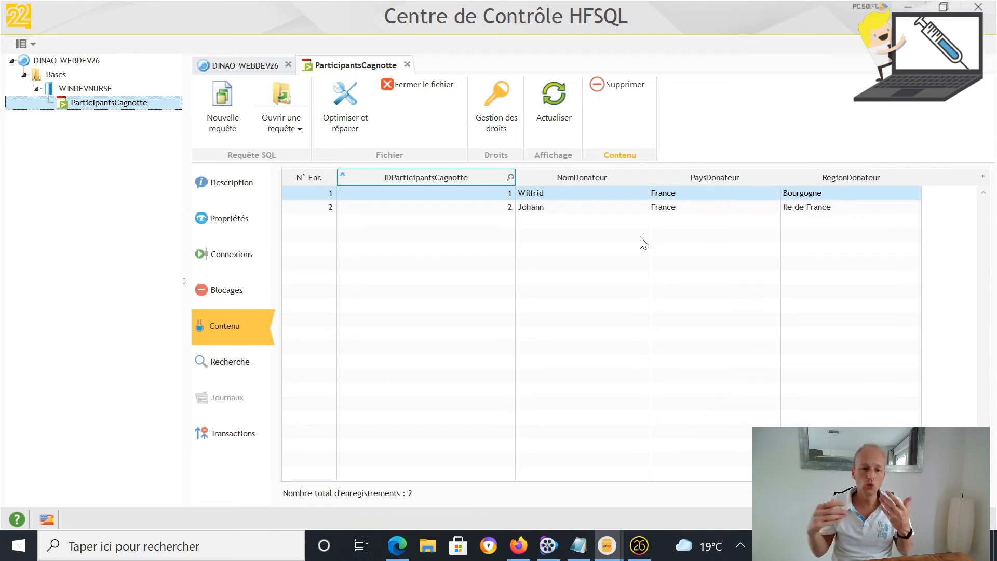
pyautogui.click(407, 64)
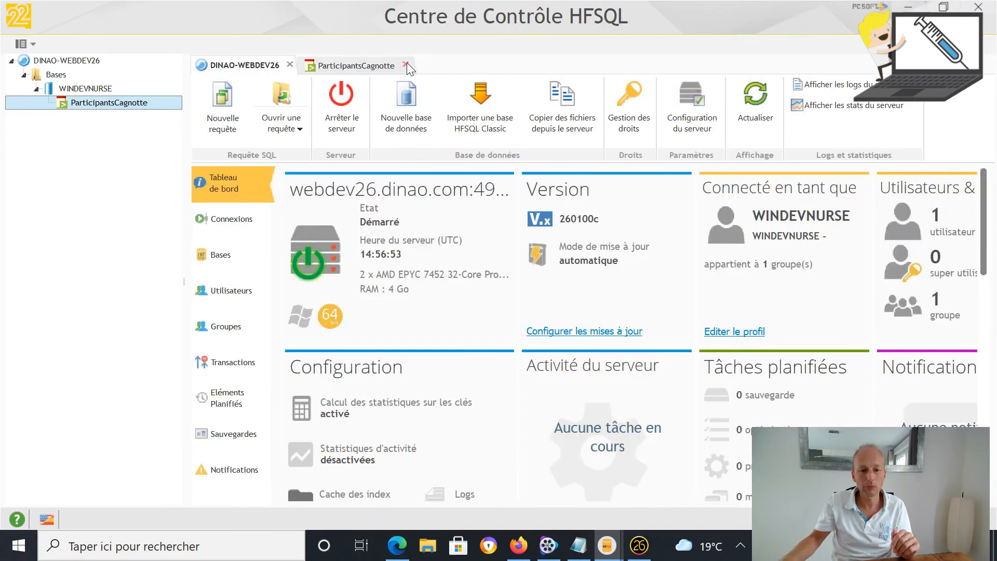